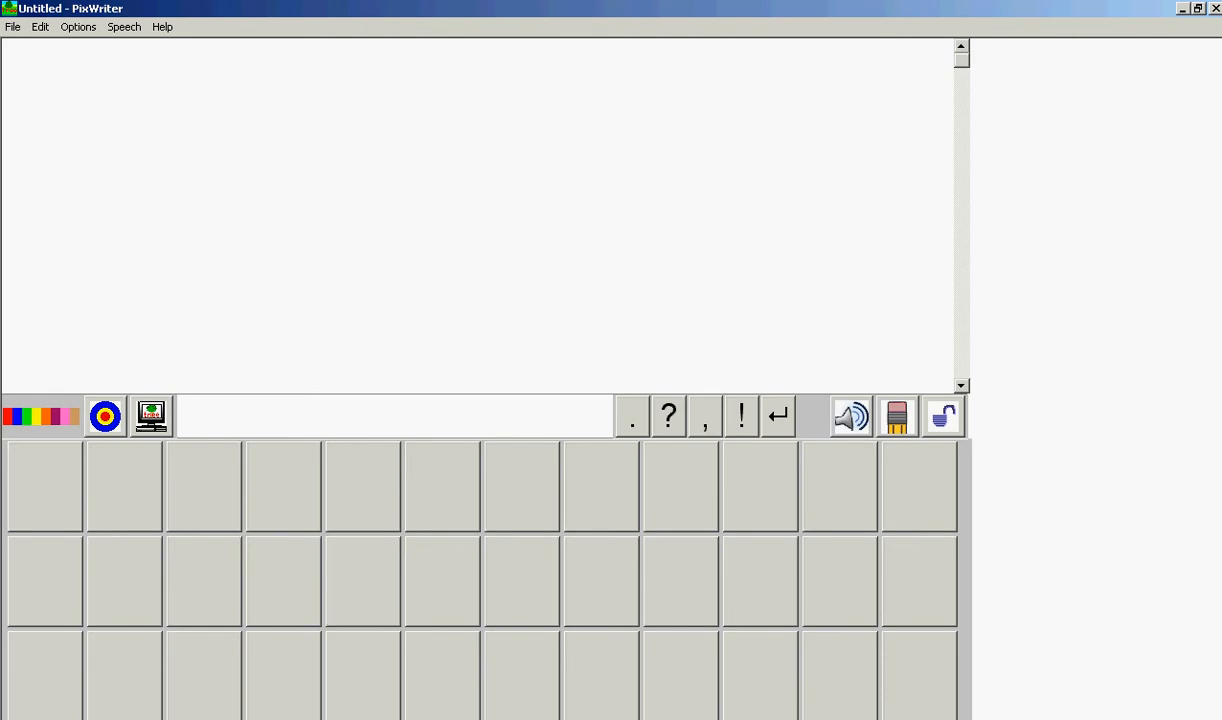
Write the words dog, cat, mouse, yellow, black, grey and sleep to fill the word bank, and remove yellow from the bank
text(dog)
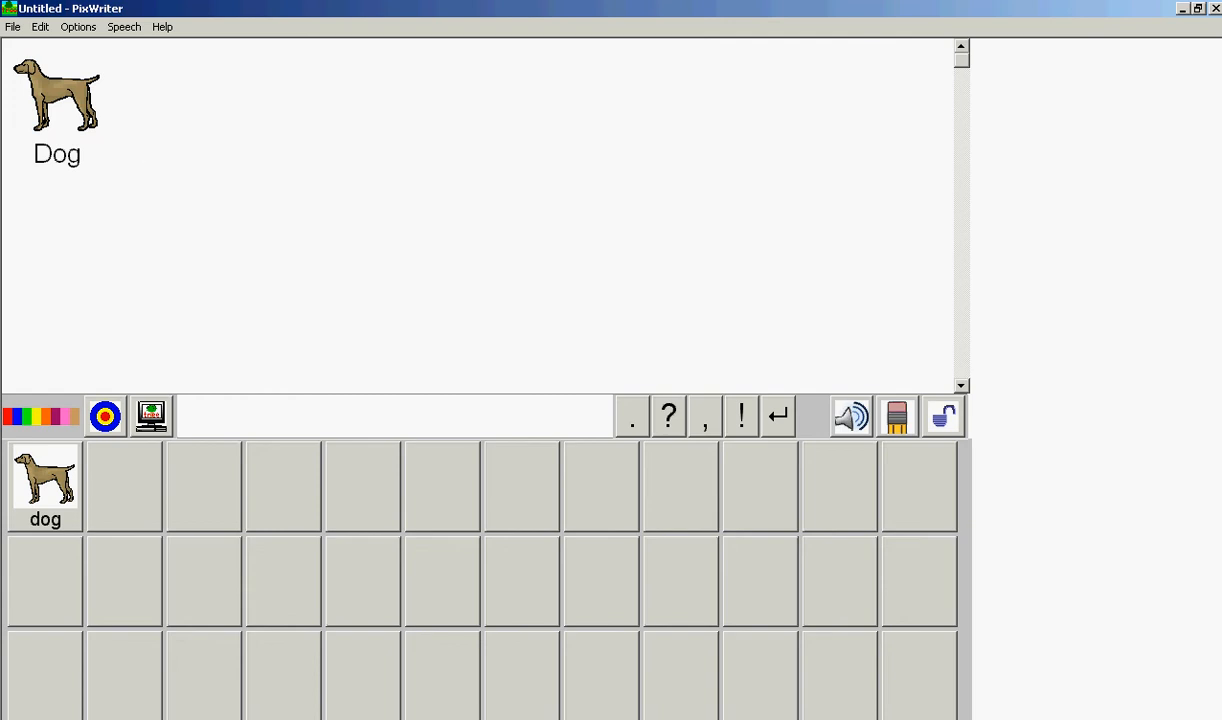
text(cat mouse)
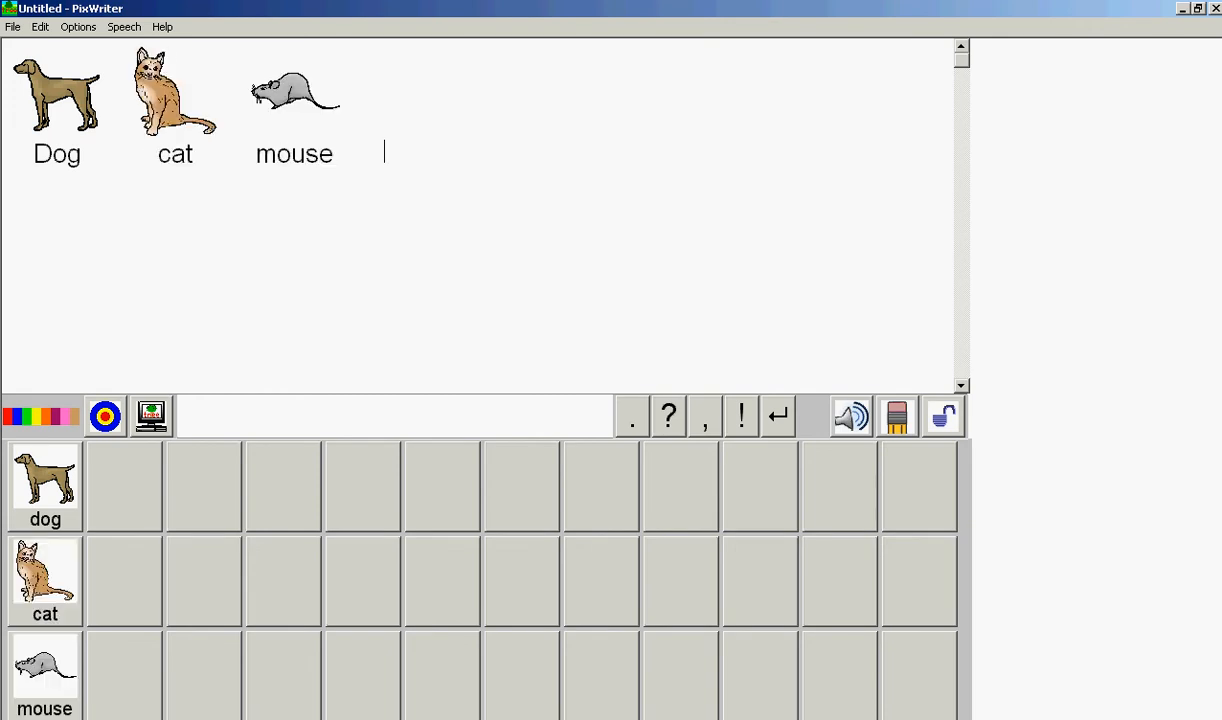
text( yellow black )
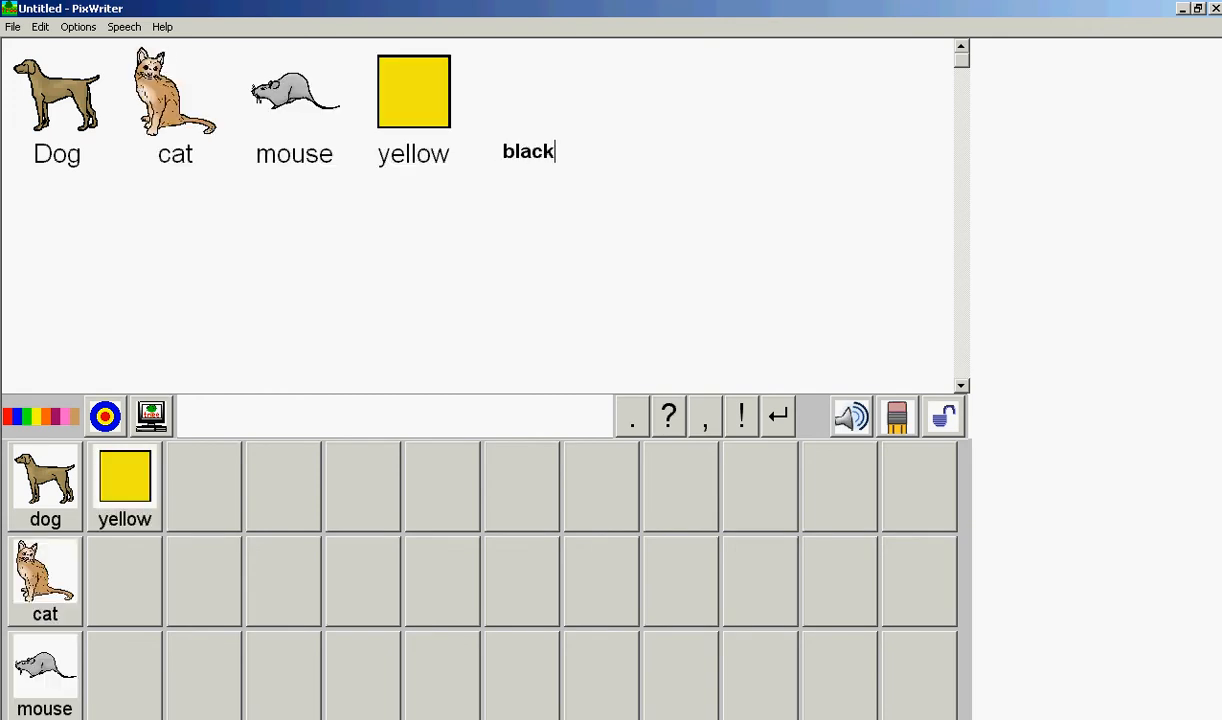
text(grey )
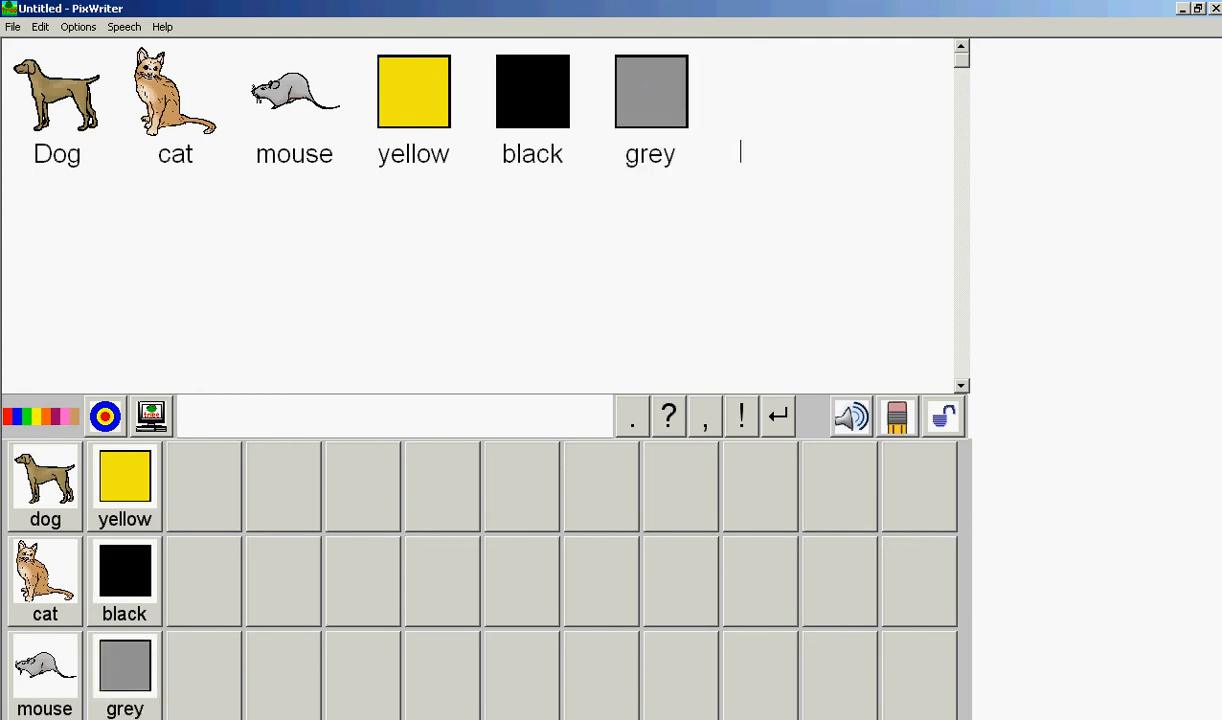
text(sleep)
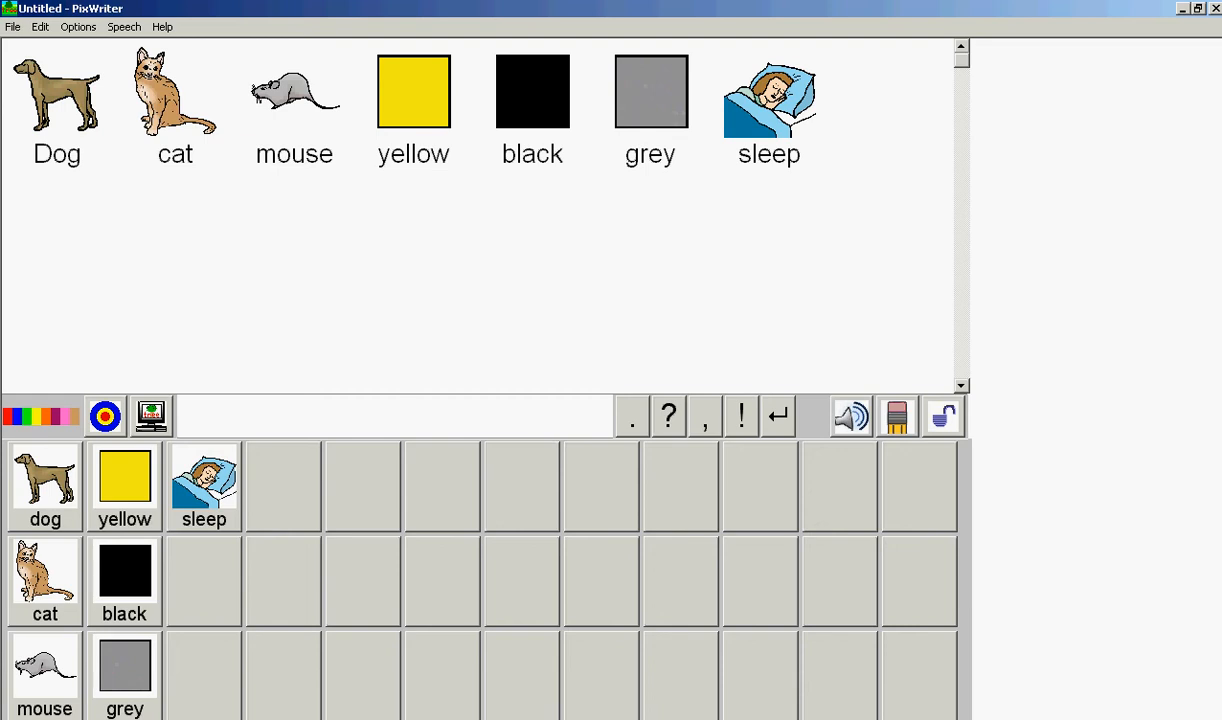
drag(124, 487, 119, 466)
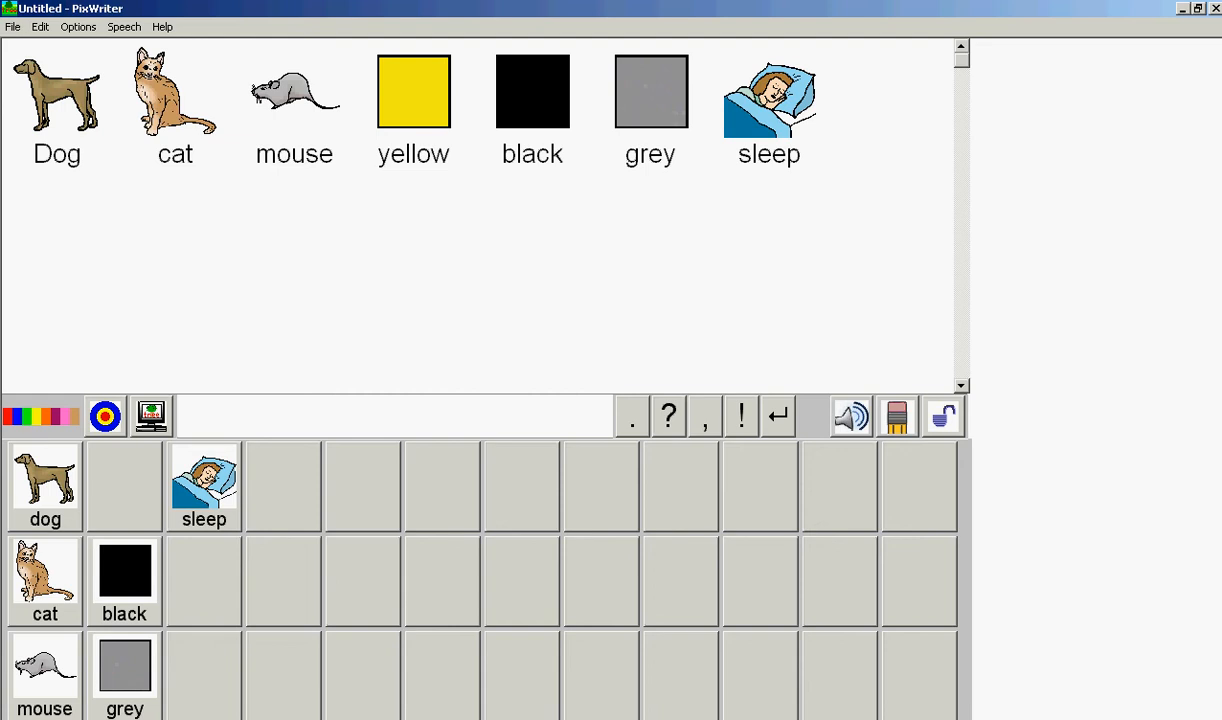
Insert cat, dog, black and grey from the word bank after the existing words in the document
click(45, 582)
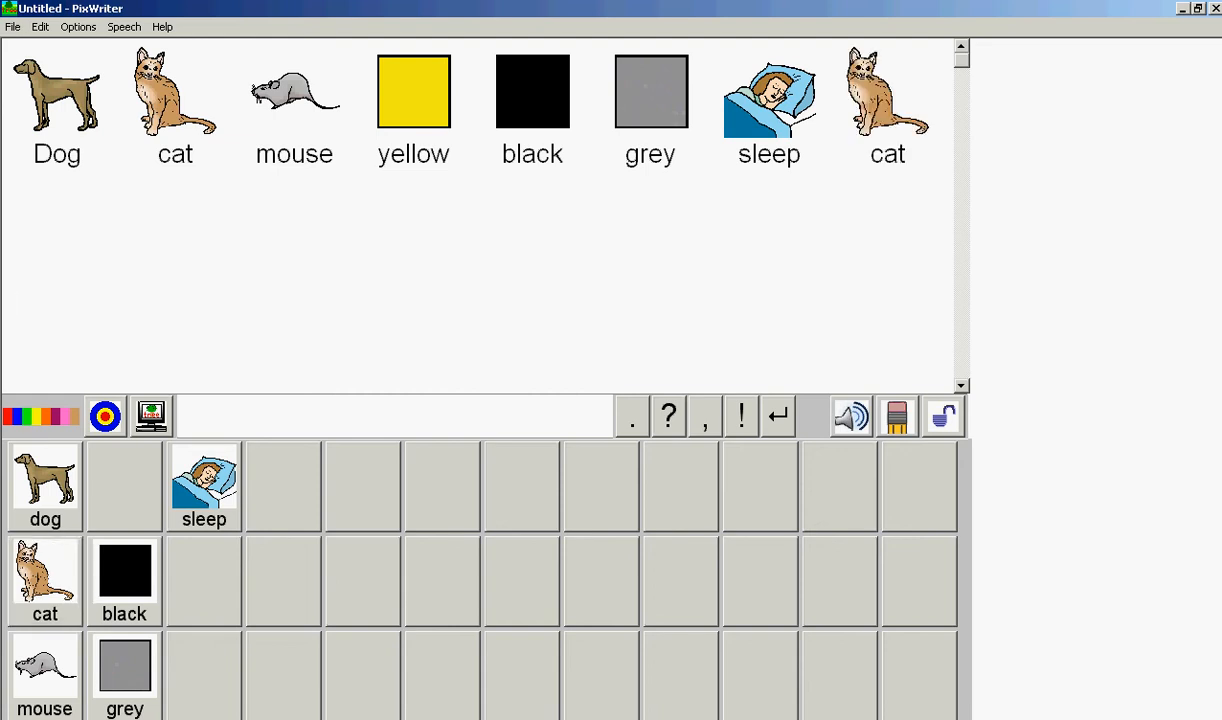
click(45, 487)
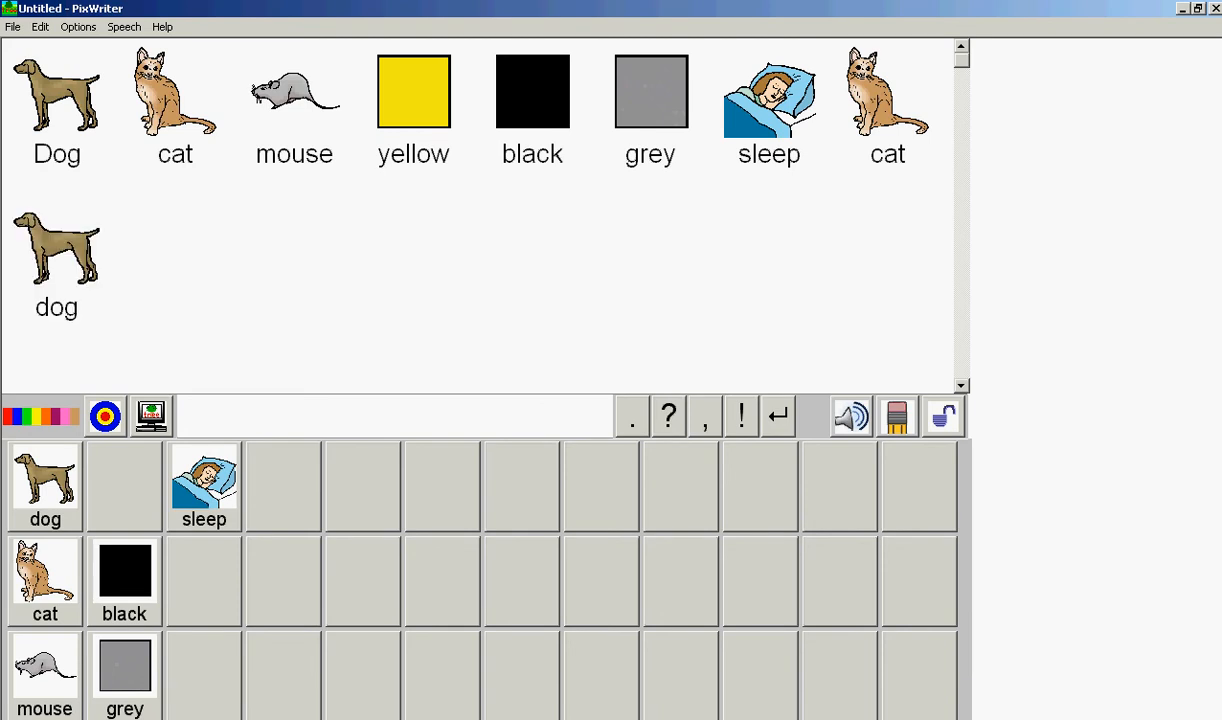
click(124, 580)
click(124, 672)
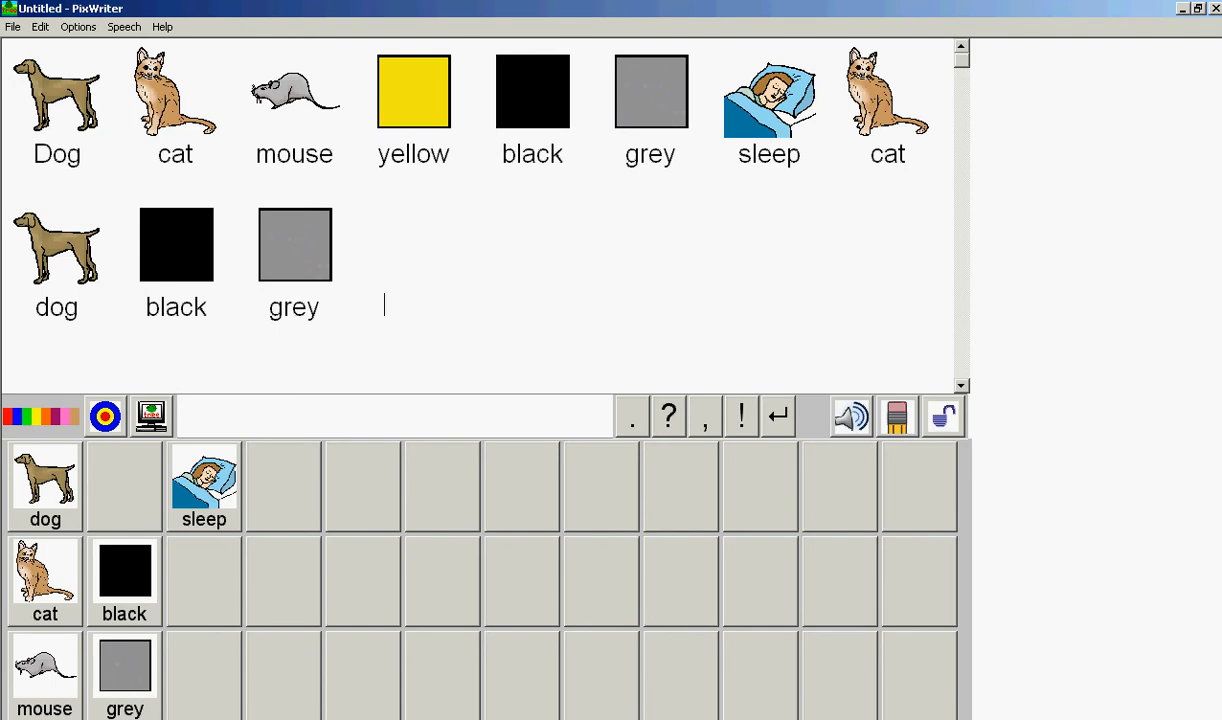
Delete all the words from the writing area, keeping the word bank
key(BackSpace)
key(BackSpace)
key(BackSpace)
key(BackSpace)
key(BackSpace)
key(BackSpace)
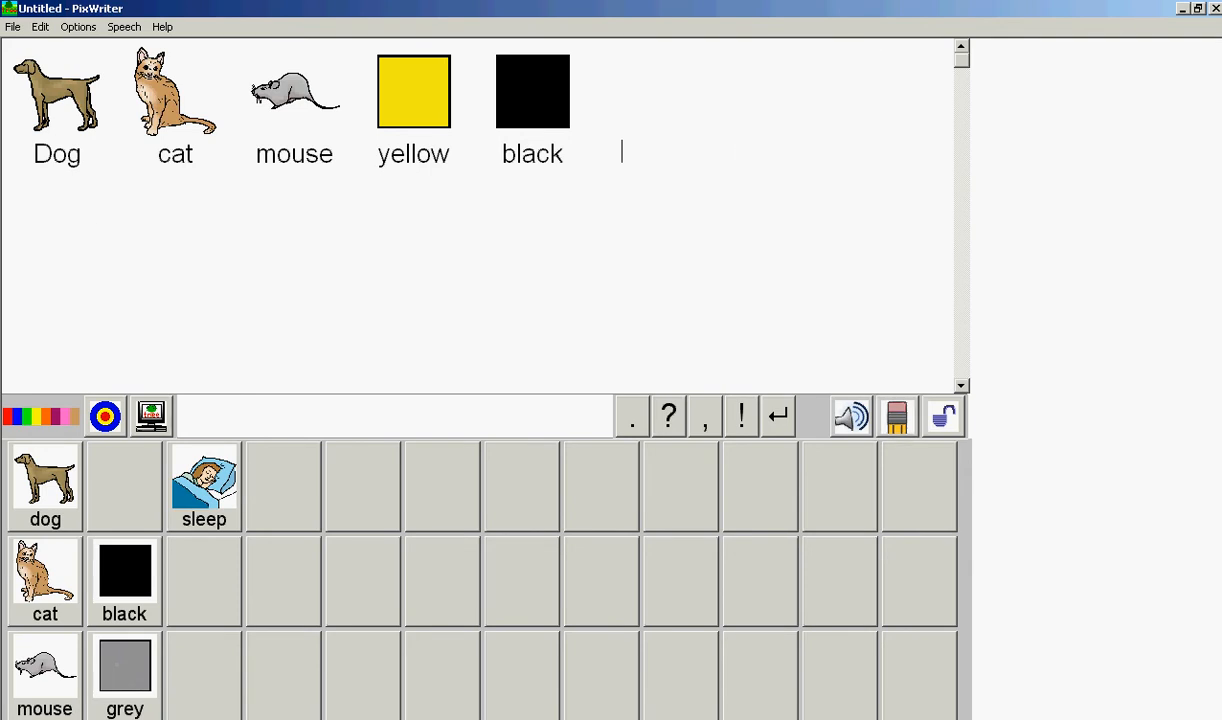
key(BackSpace)
key(BackSpace)
key(BackSpace)
key(BackSpace)
key(BackSpace)
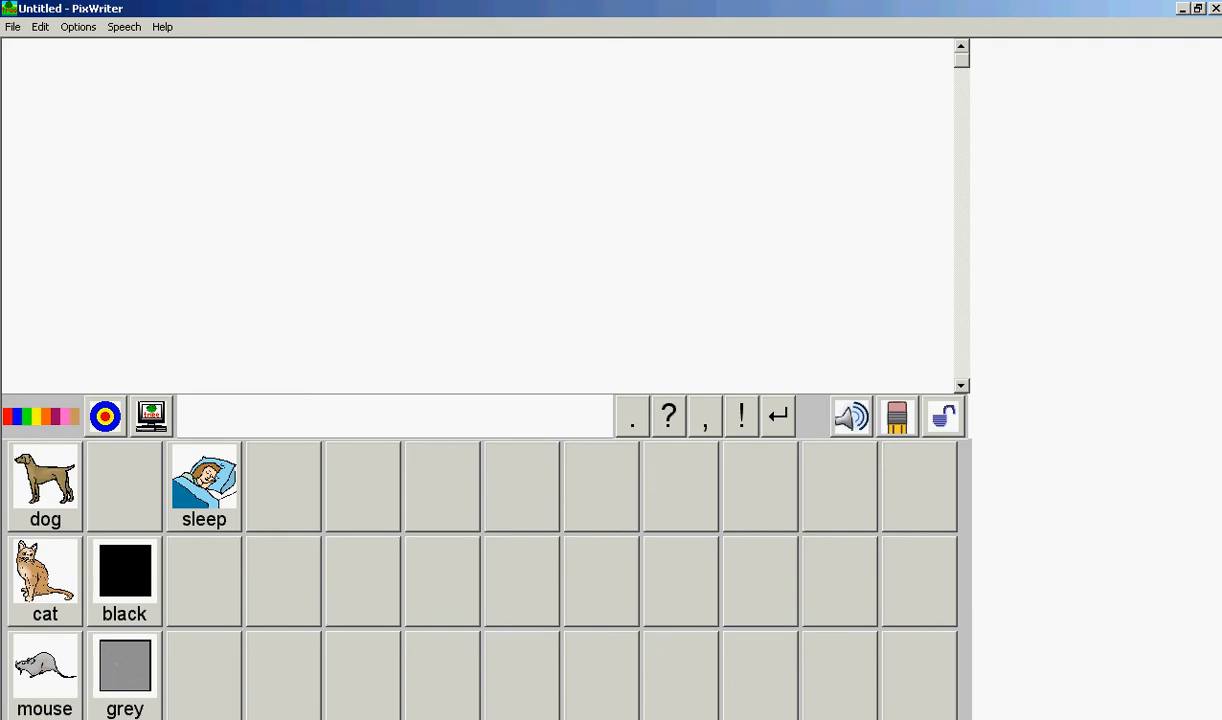
Move sleep, black and grey to the word bank's last column, and dog, cat and mouse to the column before it
drag(204, 486, 919, 486)
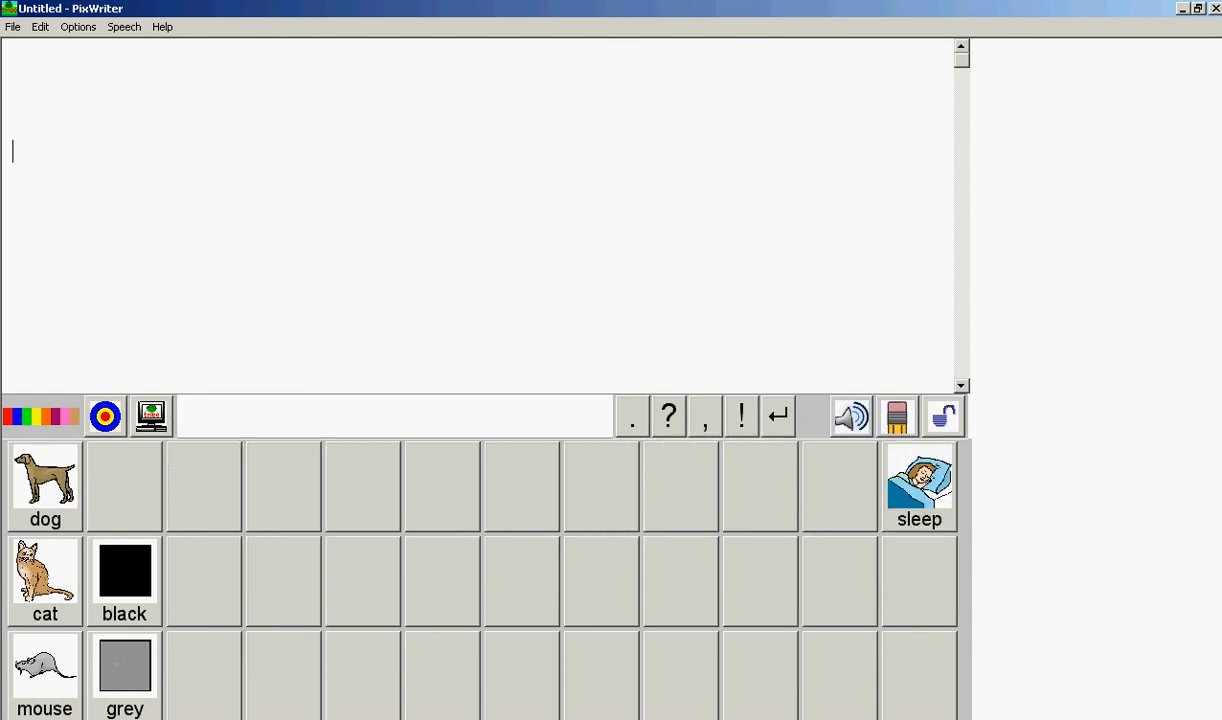
drag(124, 580, 919, 580)
drag(124, 672, 919, 672)
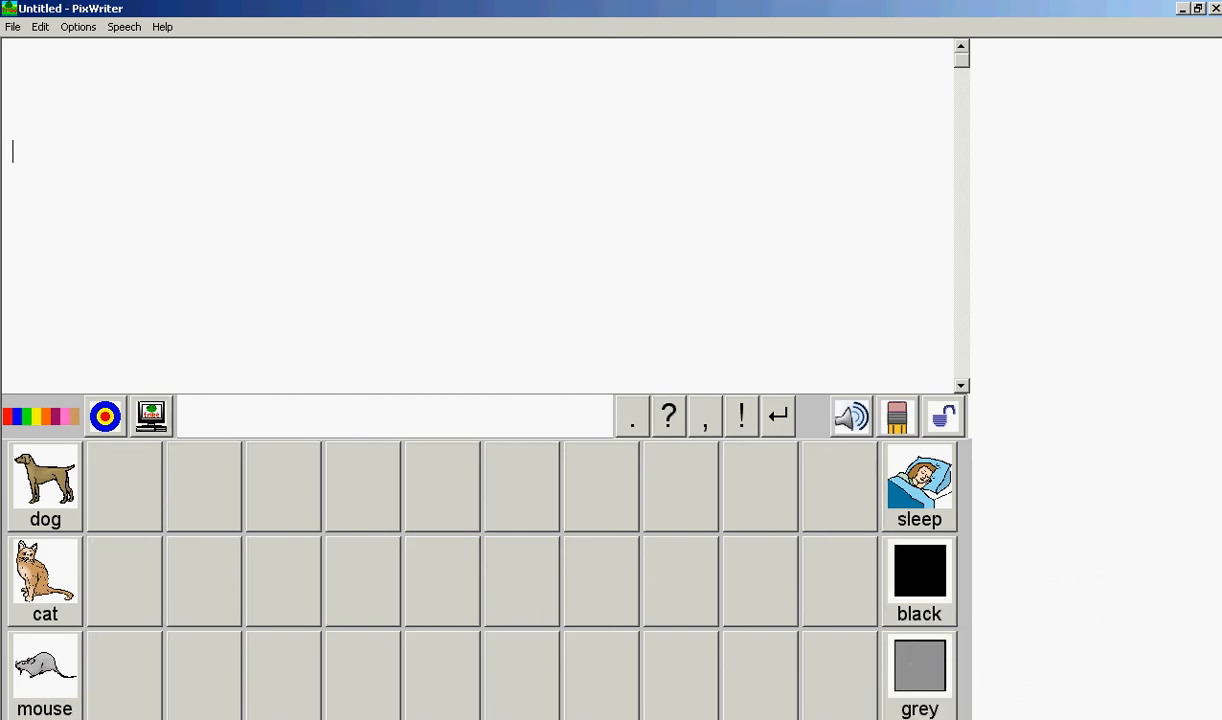
drag(45, 485, 840, 485)
drag(45, 582, 840, 580)
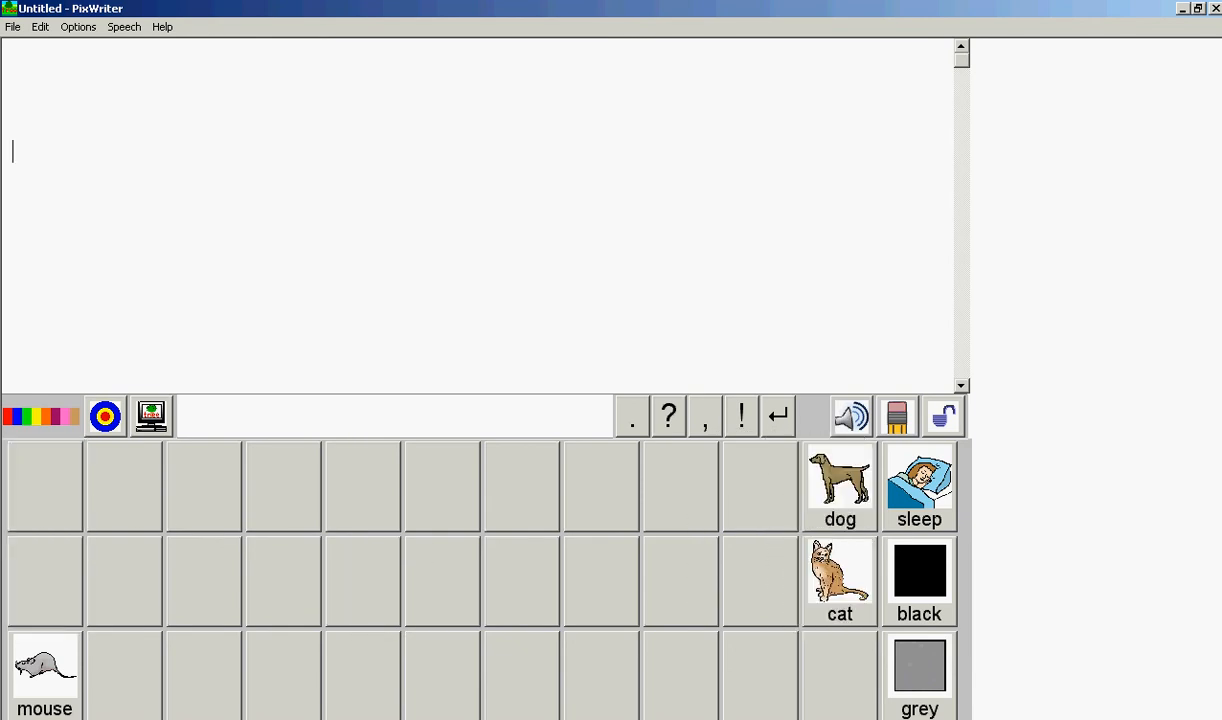
drag(45, 675, 840, 675)
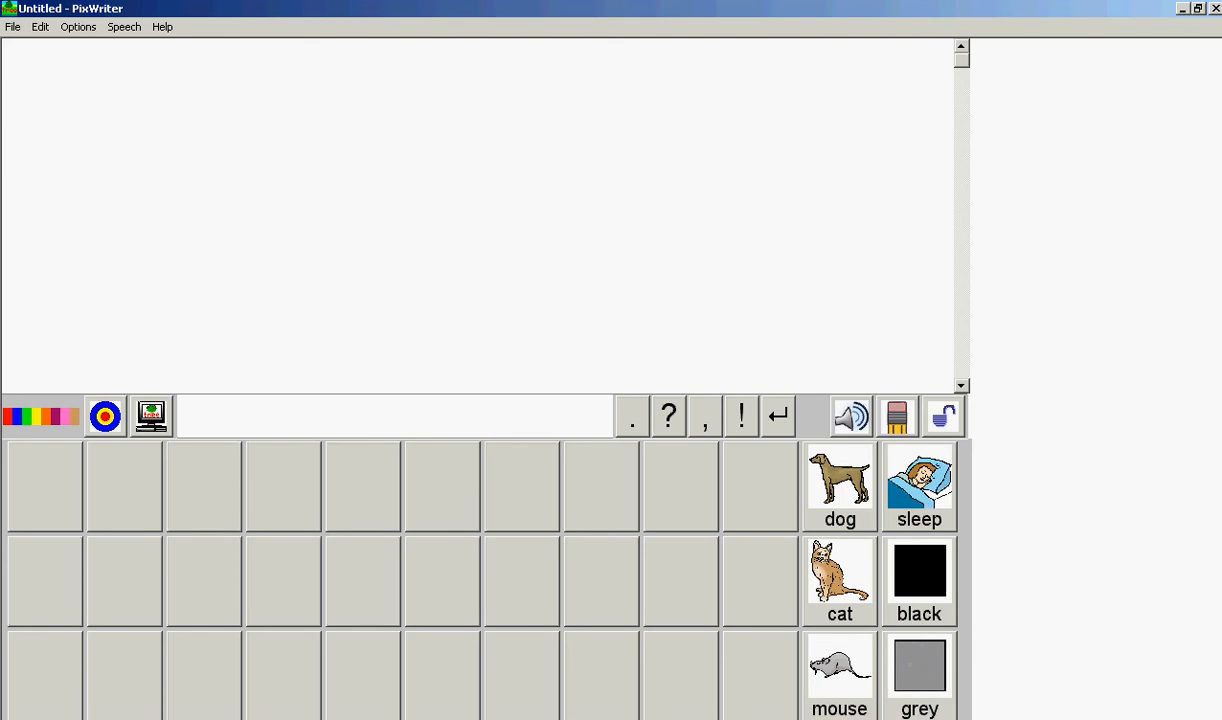
Write the words "a I" and add I as a target word with No Picture
text(a i)
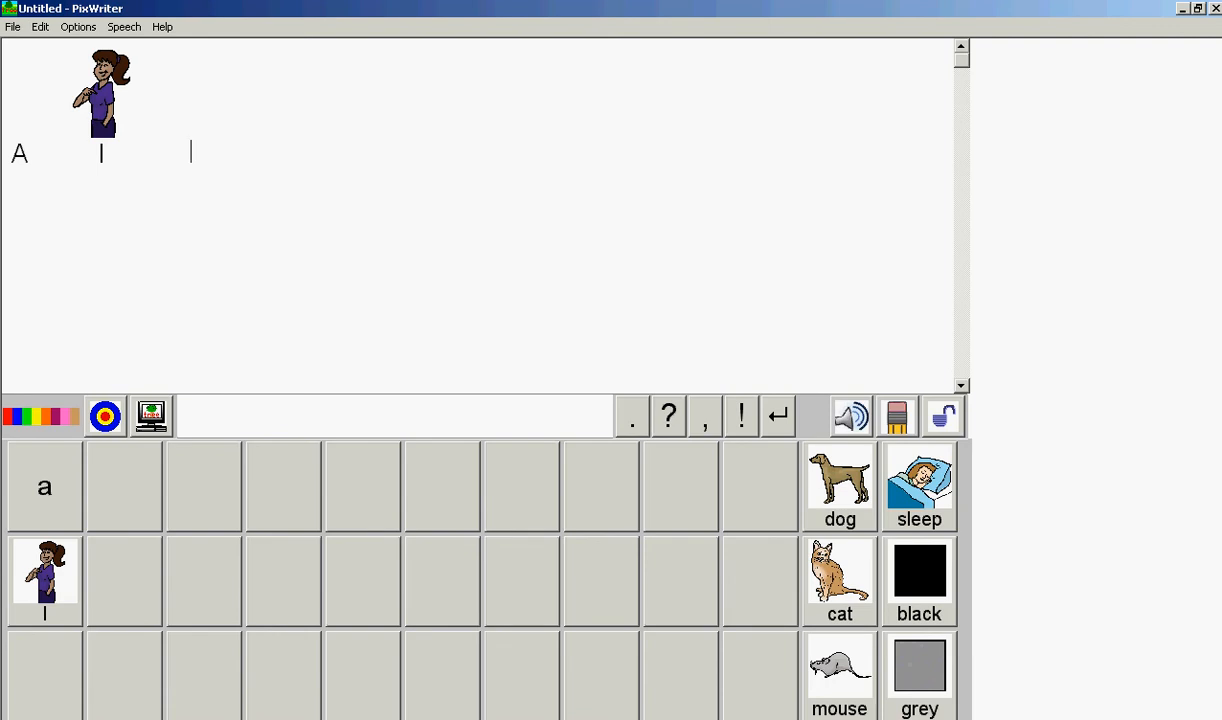
click(40, 27)
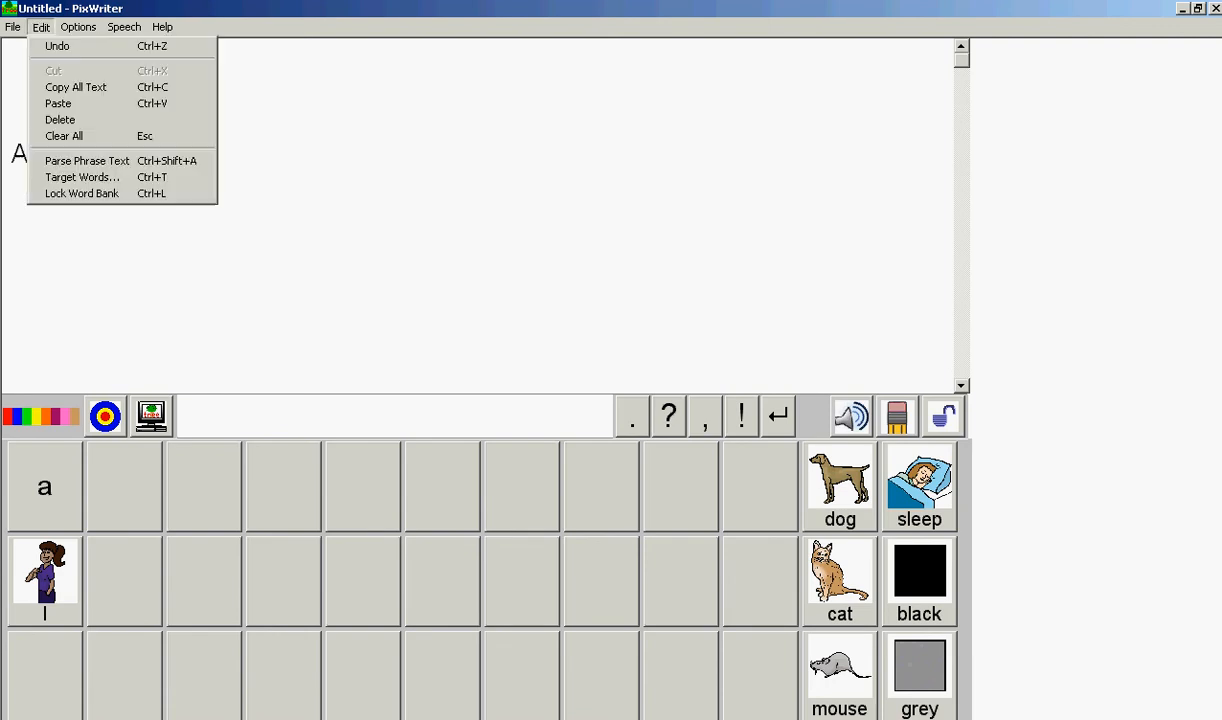
mouse_move(78, 27)
mouse_move(40, 27)
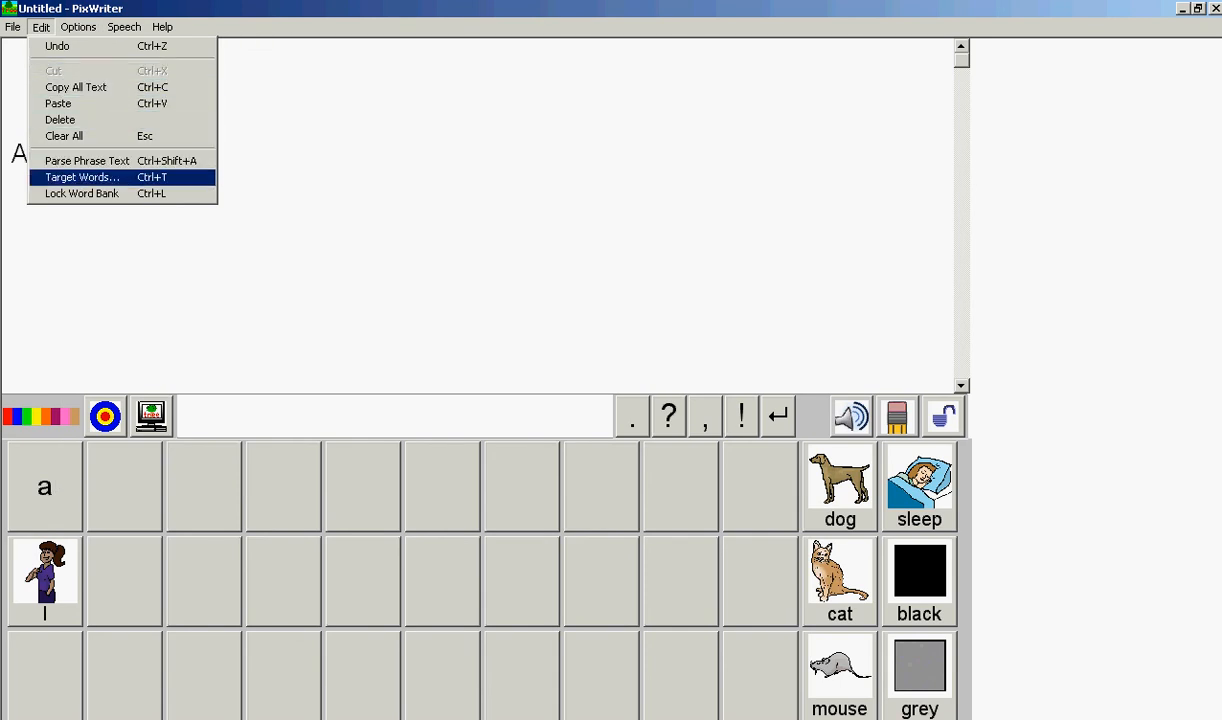
click(82, 177)
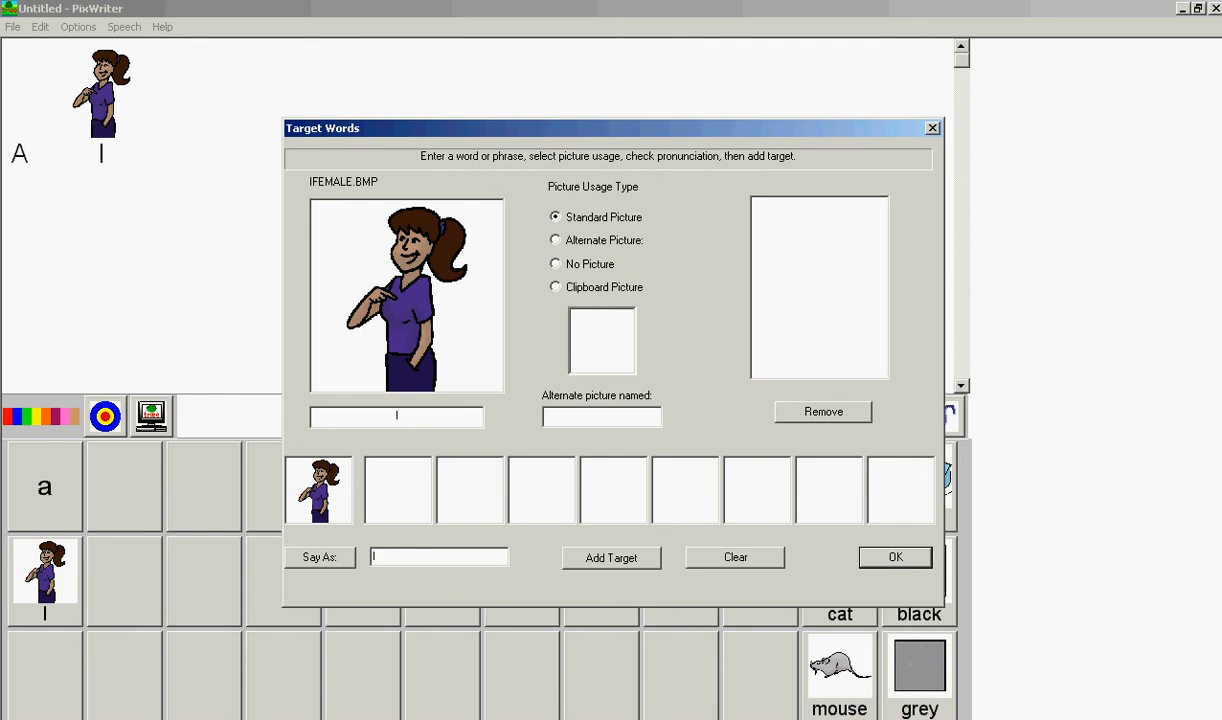
click(556, 264)
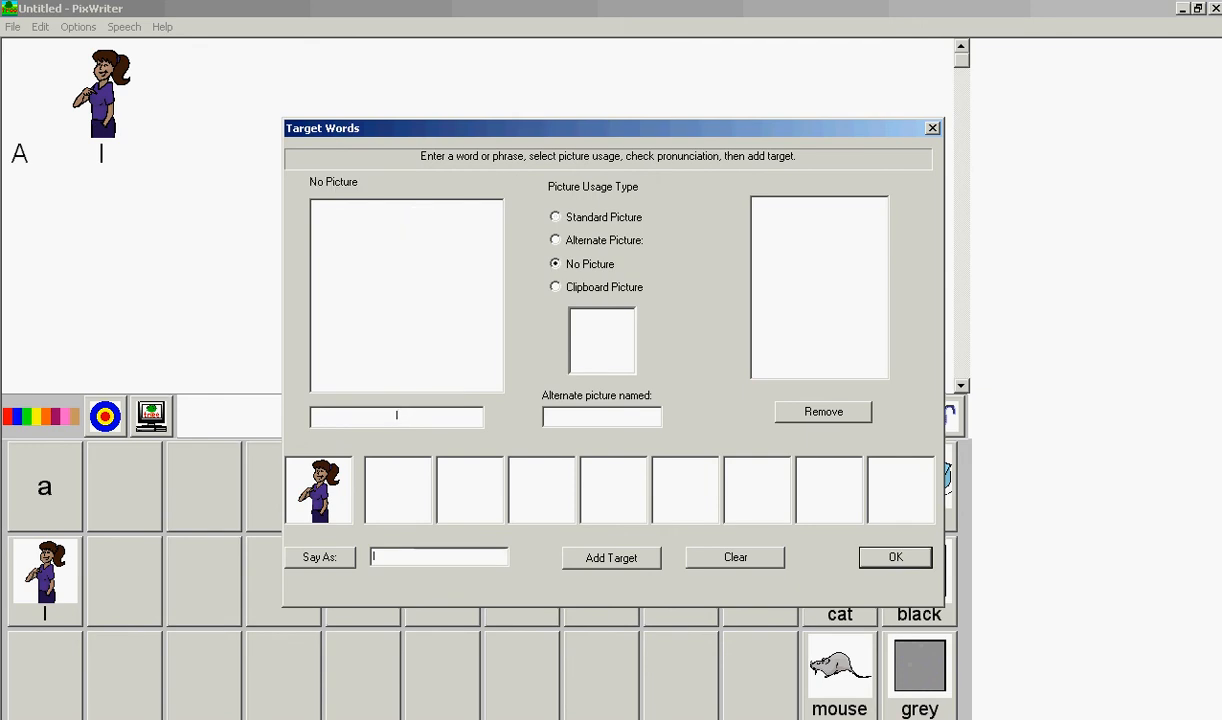
click(611, 558)
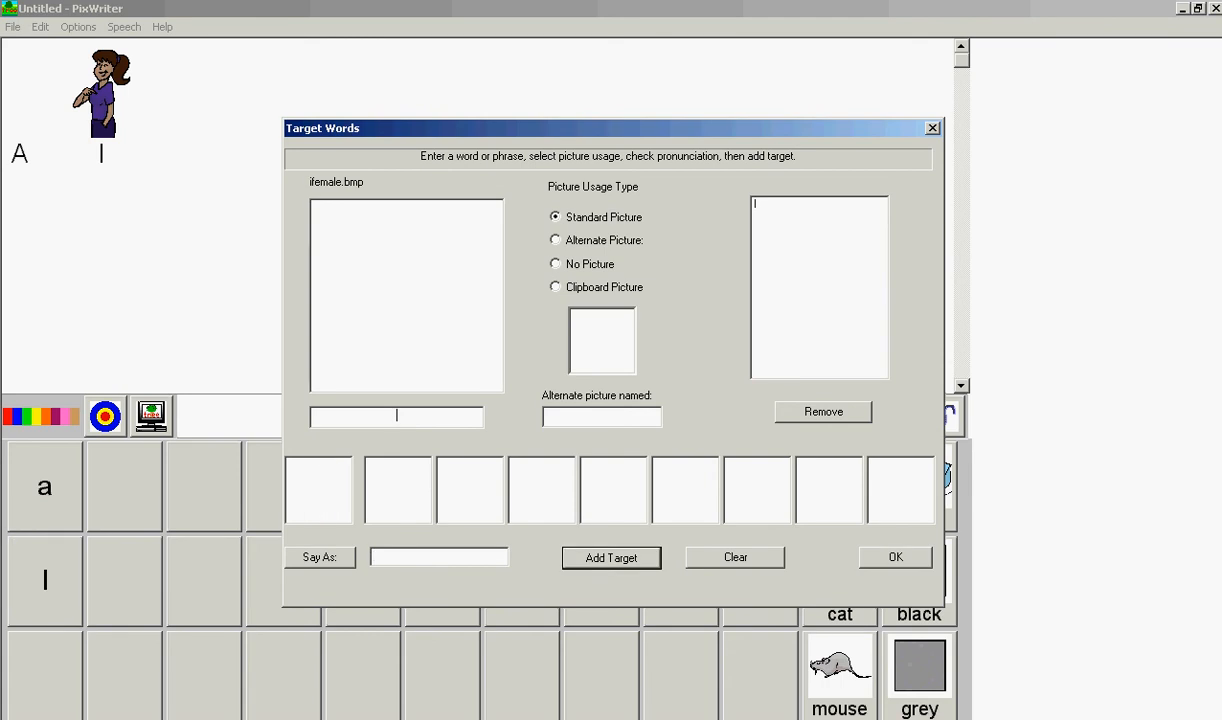
click(895, 558)
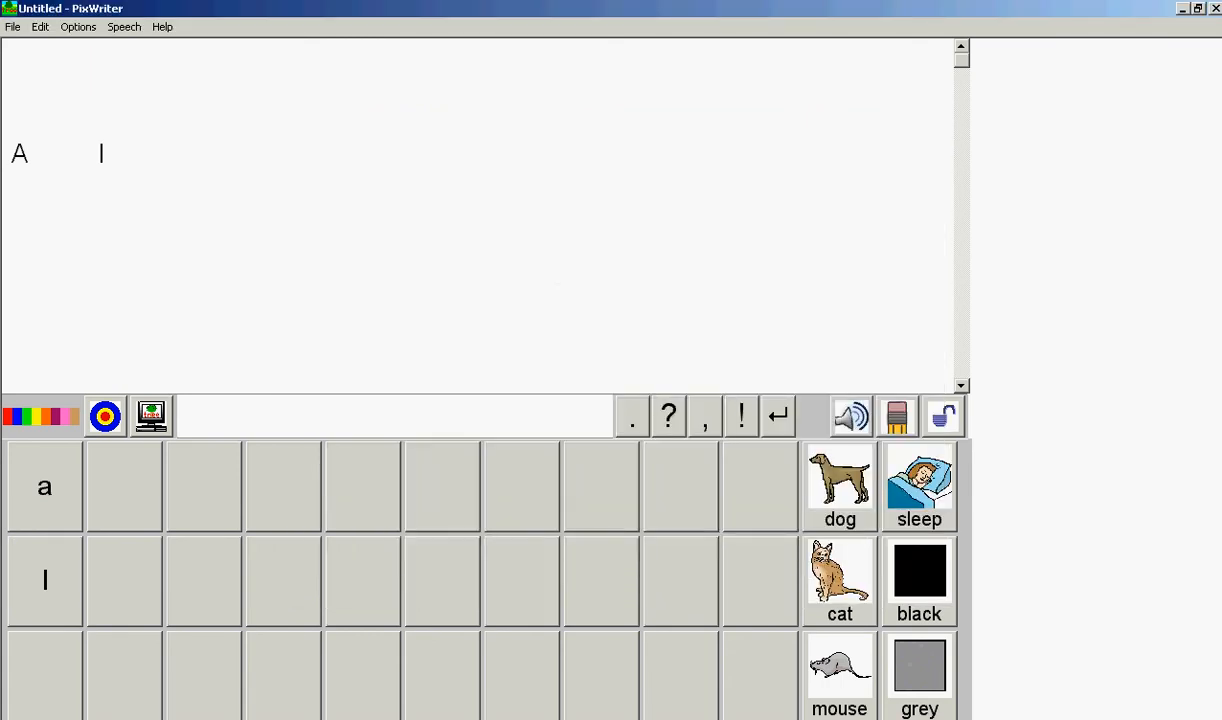
Write "can see the" after the existing words and add can as a target word with No Picture
text(can )
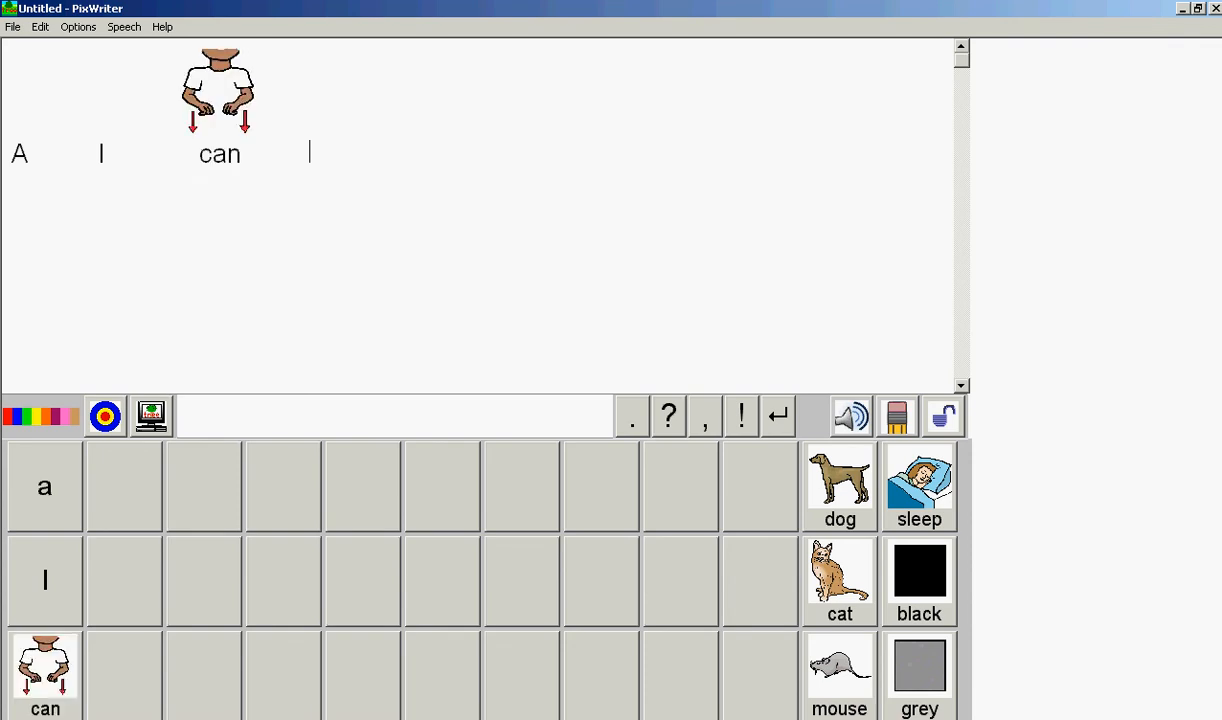
text(see the)
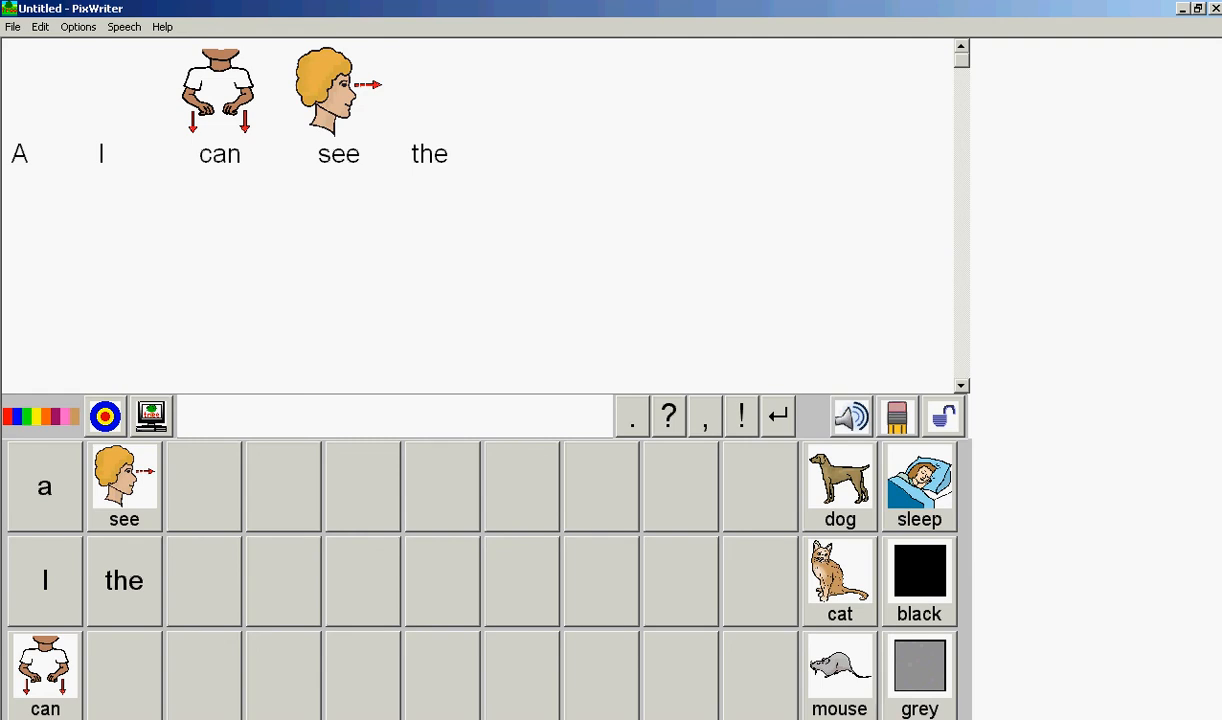
click(41, 27)
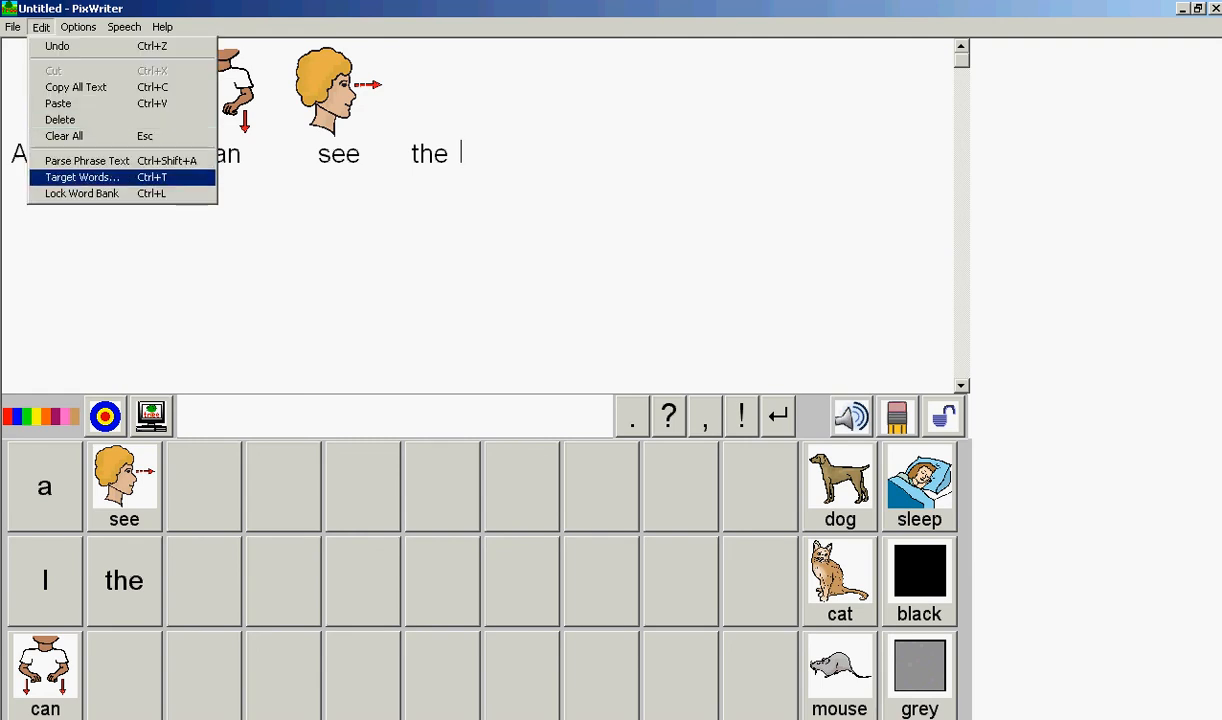
key(Return)
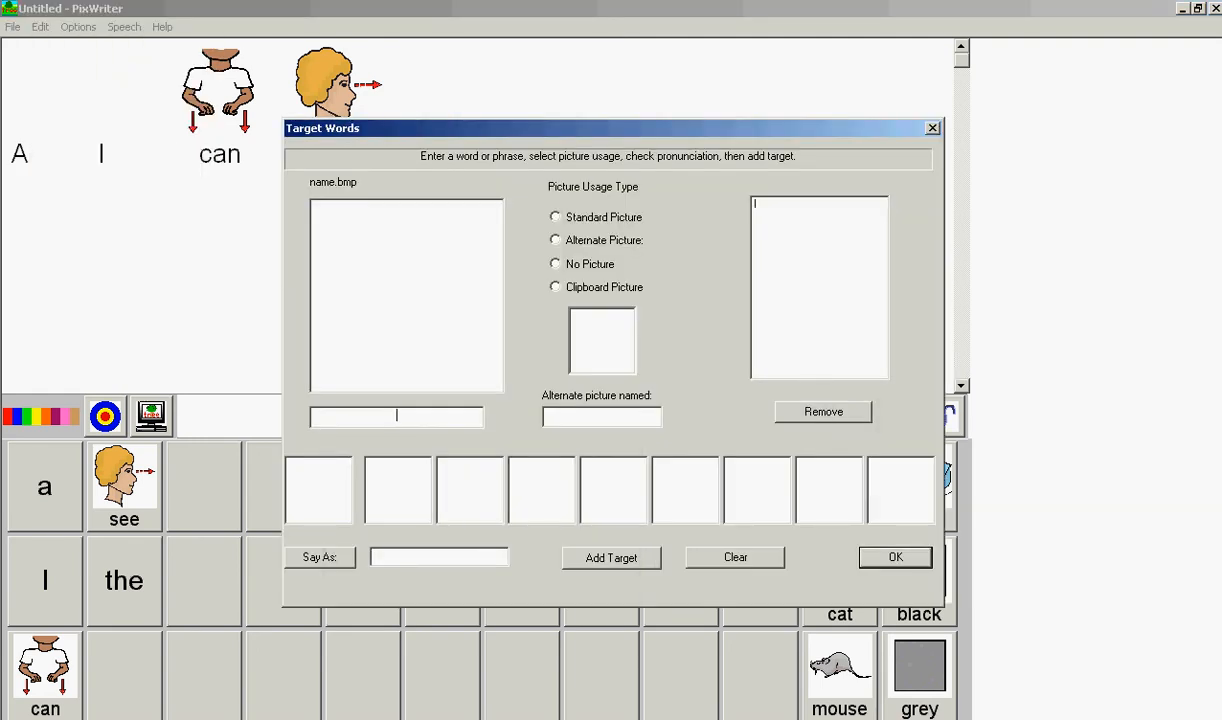
text(can)
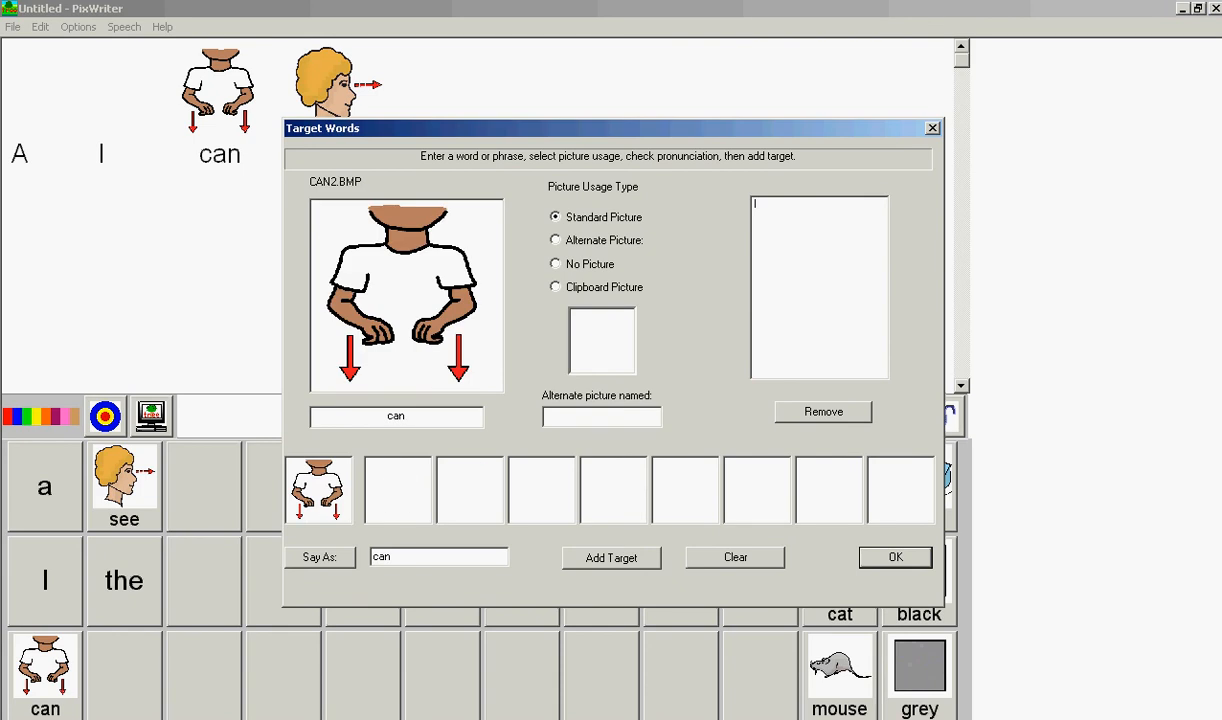
click(556, 264)
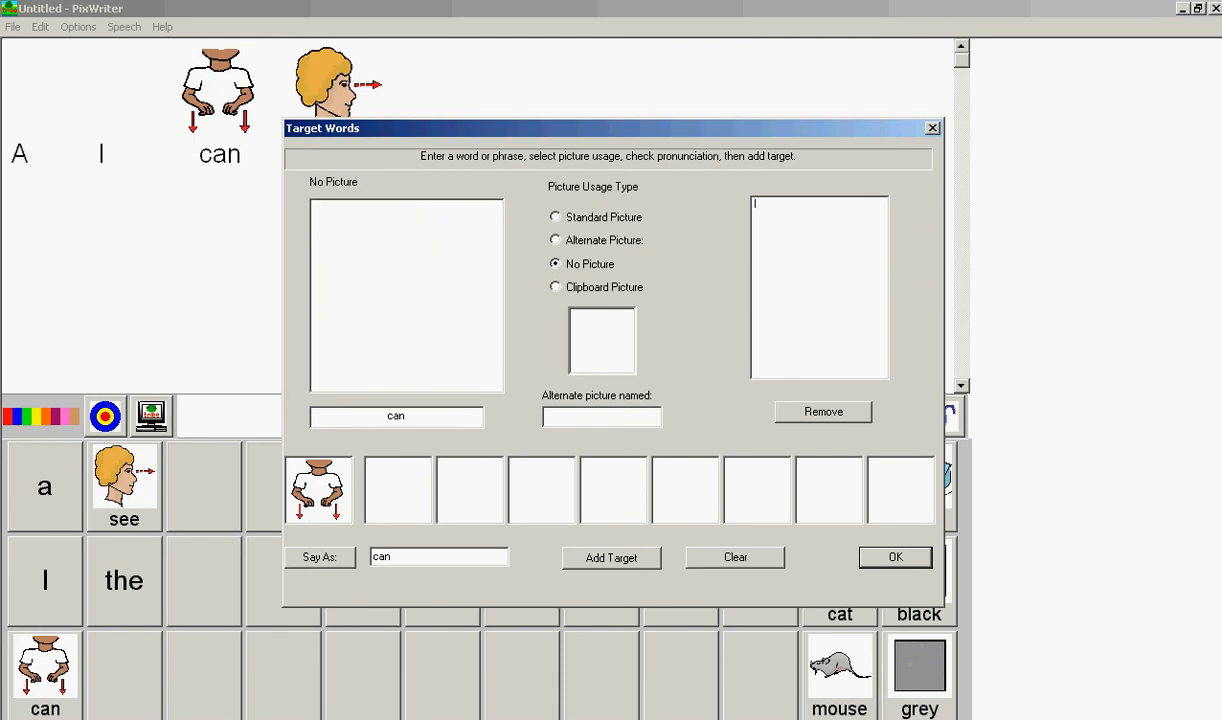
click(611, 558)
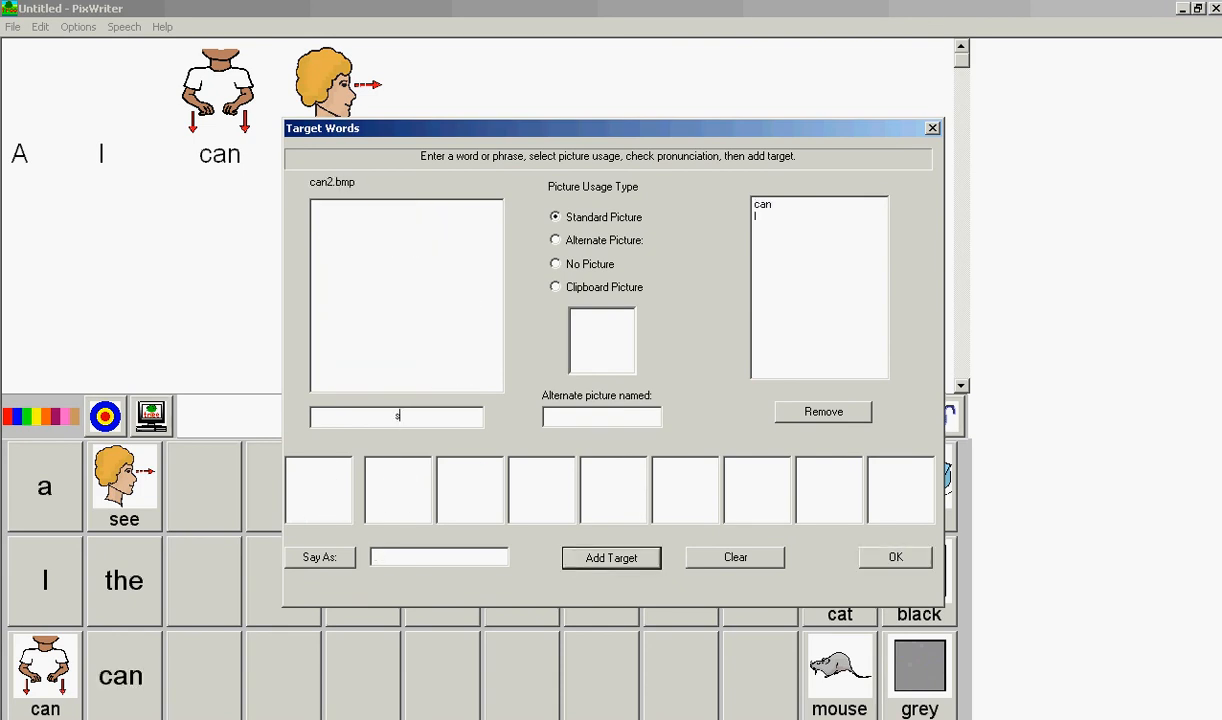
Add see as a target word with No Picture and close the Target Words settings
text(see)
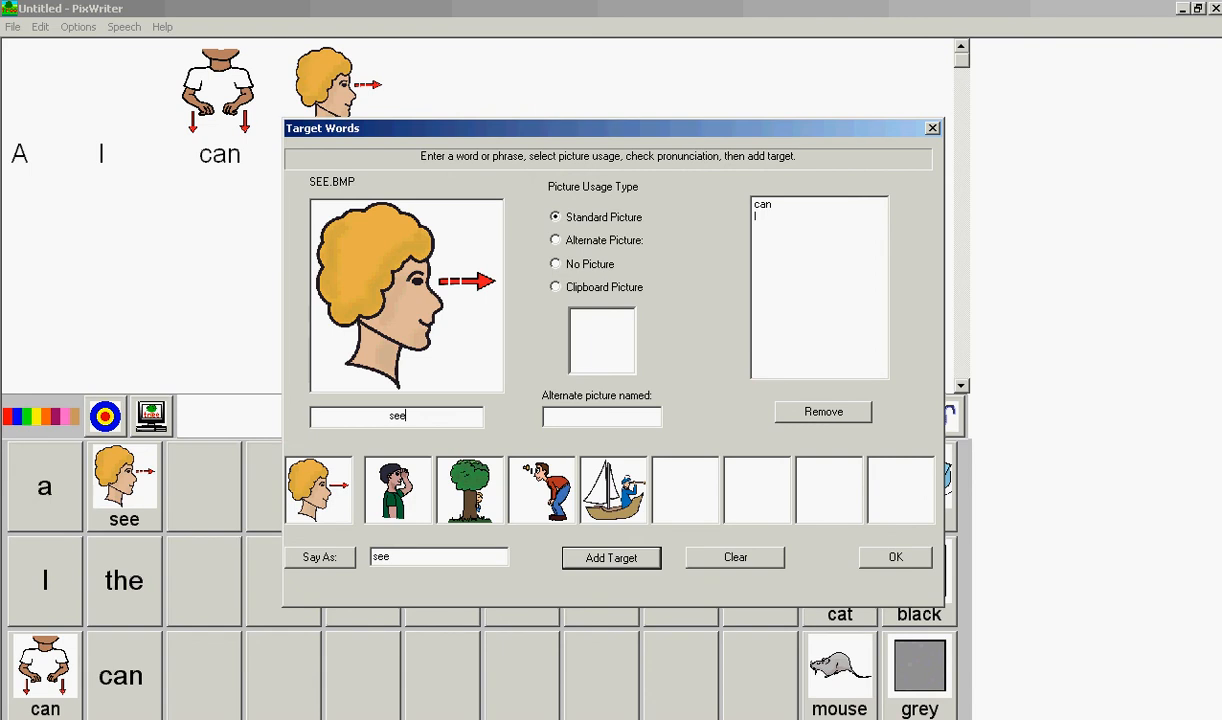
click(319, 490)
click(613, 490)
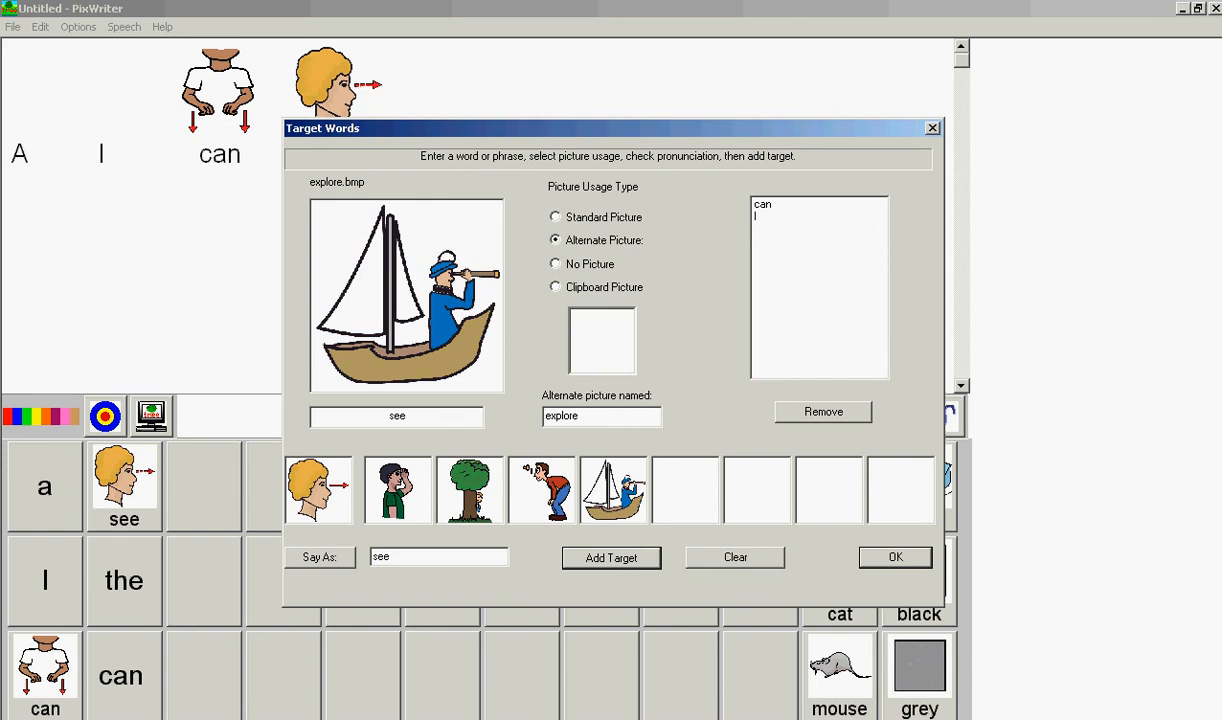
click(556, 264)
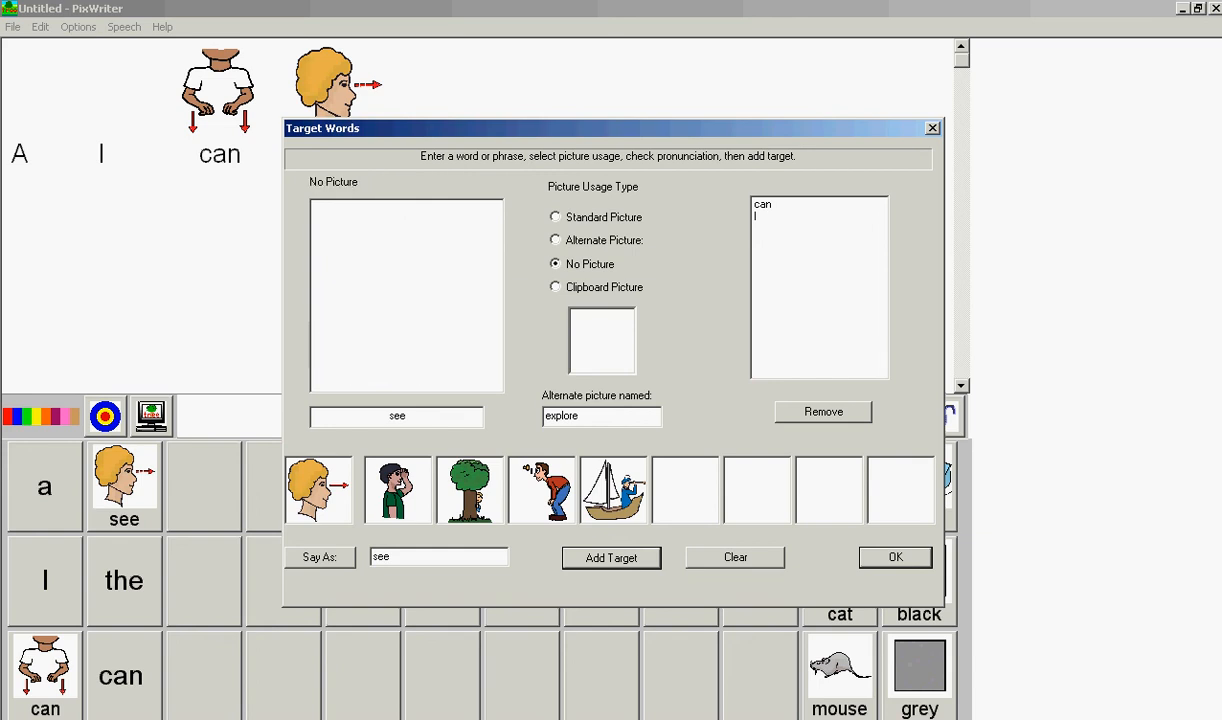
click(611, 558)
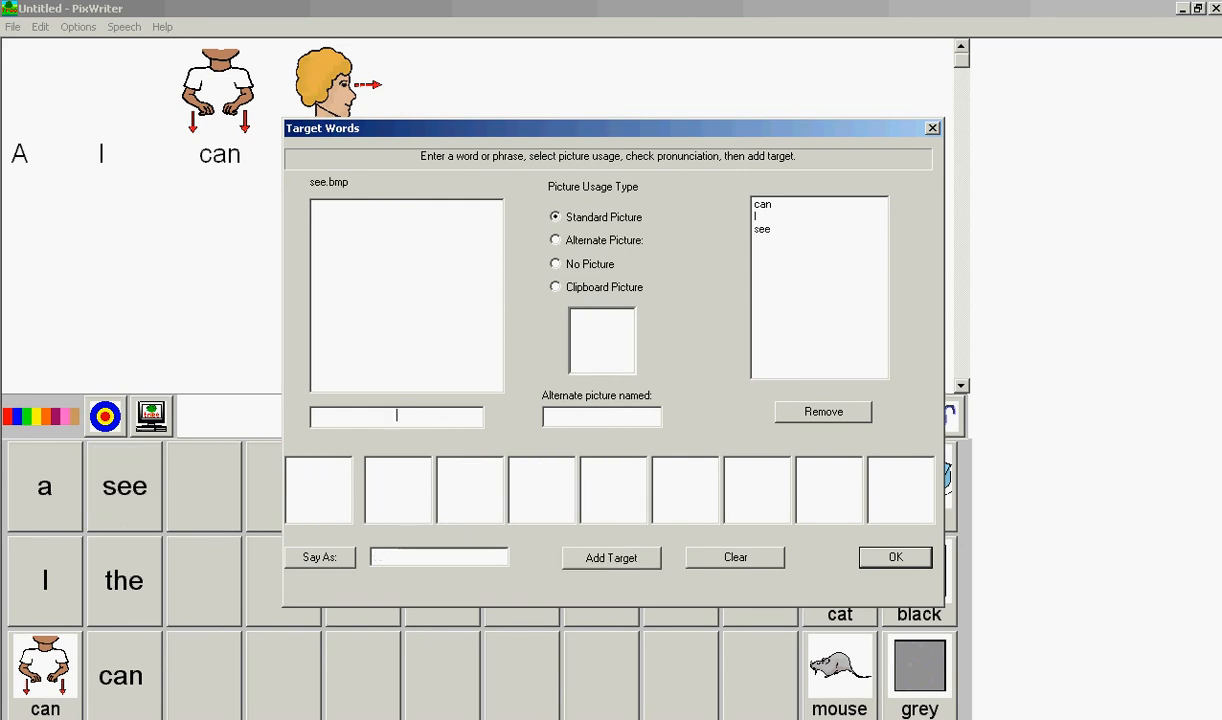
click(895, 558)
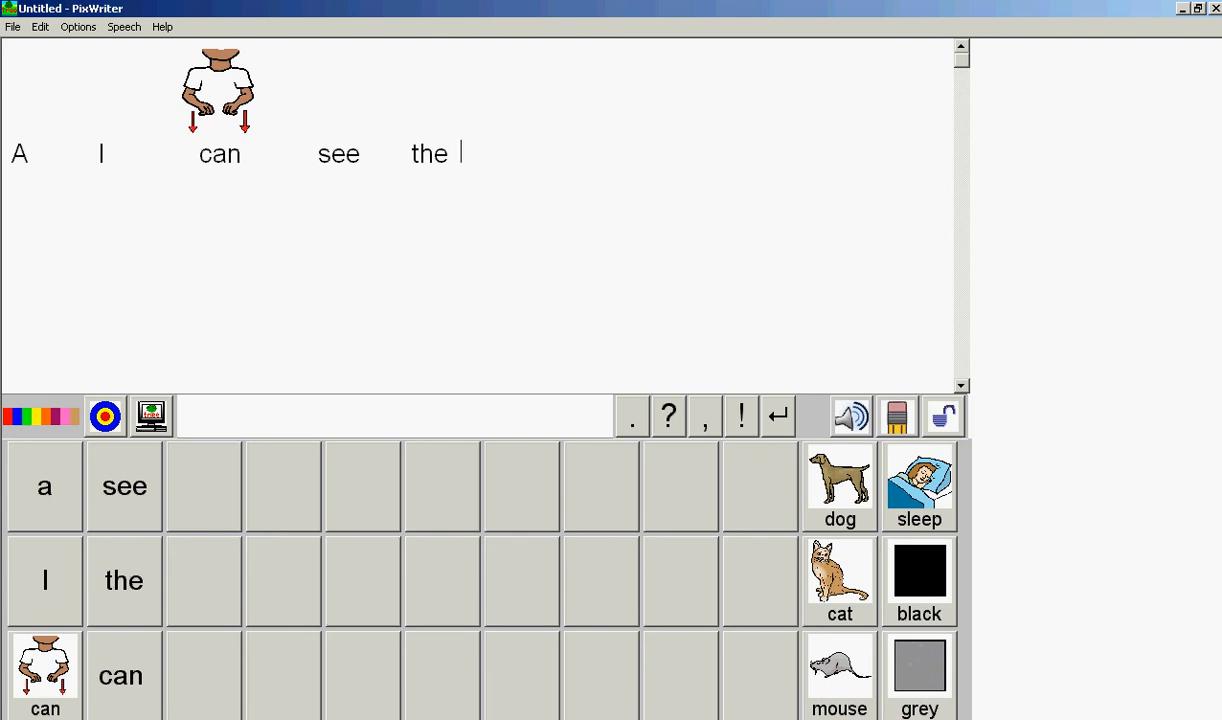
Add can again as a target word with No Picture and close the Target Words settings
click(40, 27)
click(82, 176)
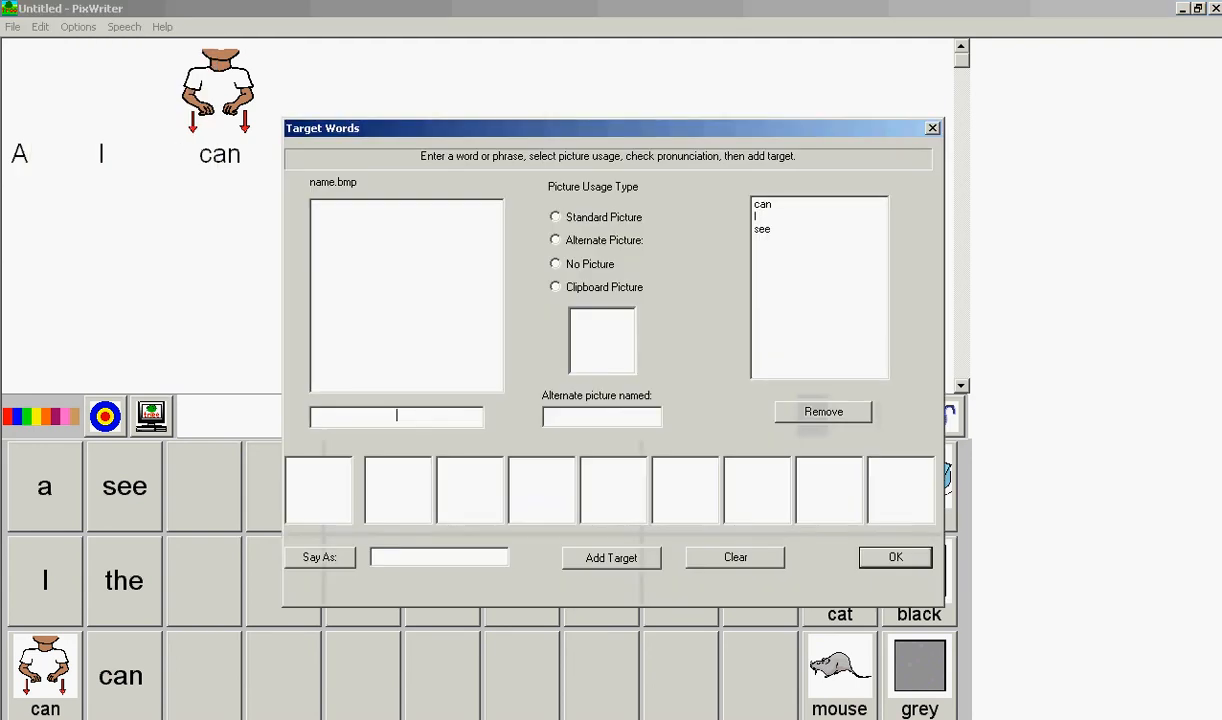
text(an)
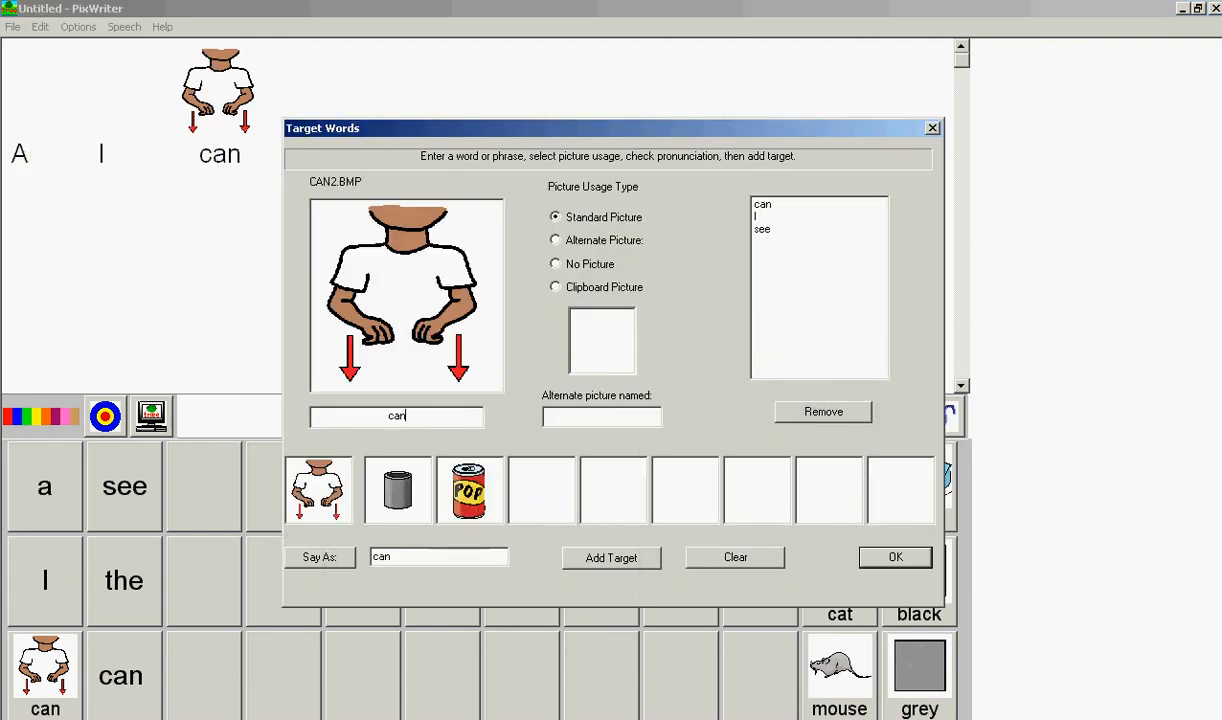
click(556, 264)
click(611, 557)
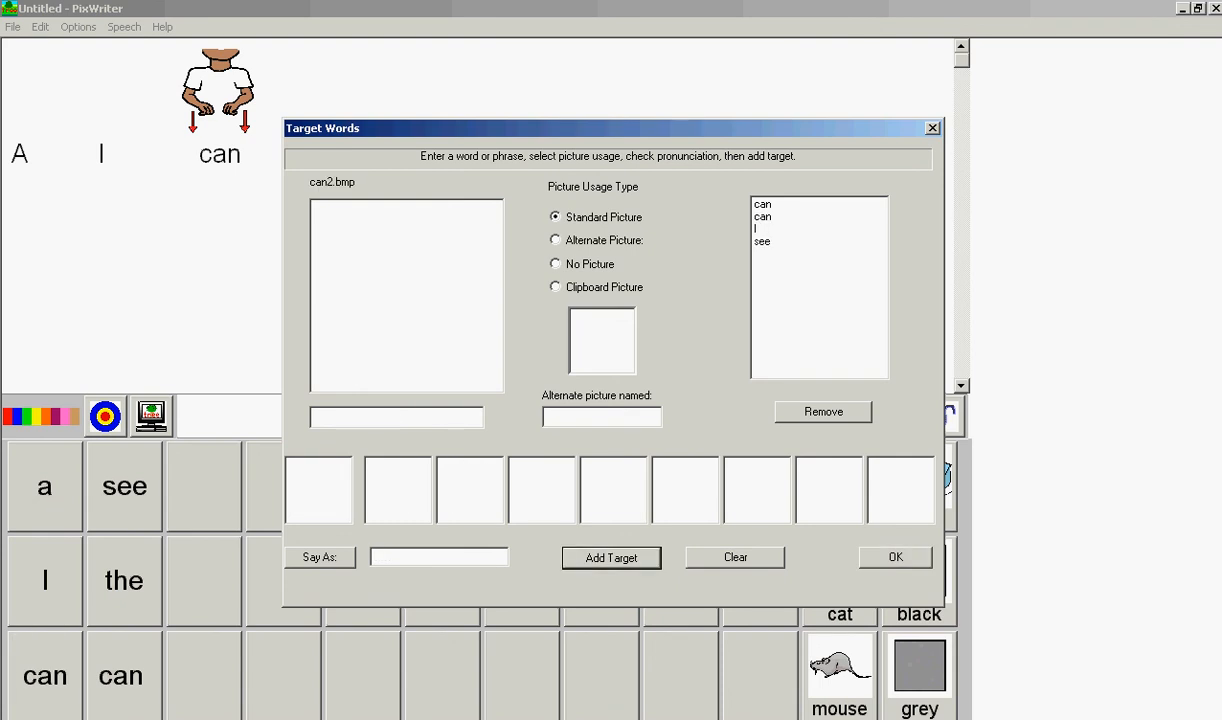
click(895, 557)
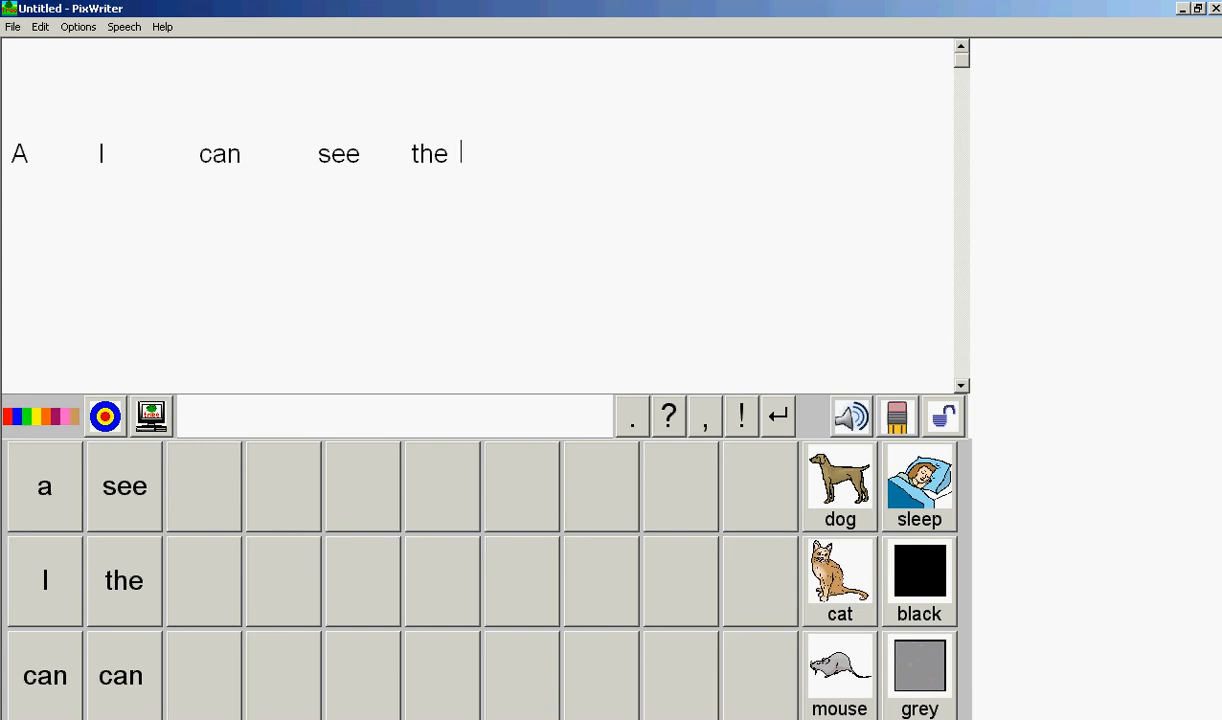
Remove the duplicate picture-free can from the word bank and erase all words from the writing area
drag(122, 676, 113, 350)
click(897, 417)
click(897, 417)
click(897, 417)
click(897, 417)
click(897, 417)
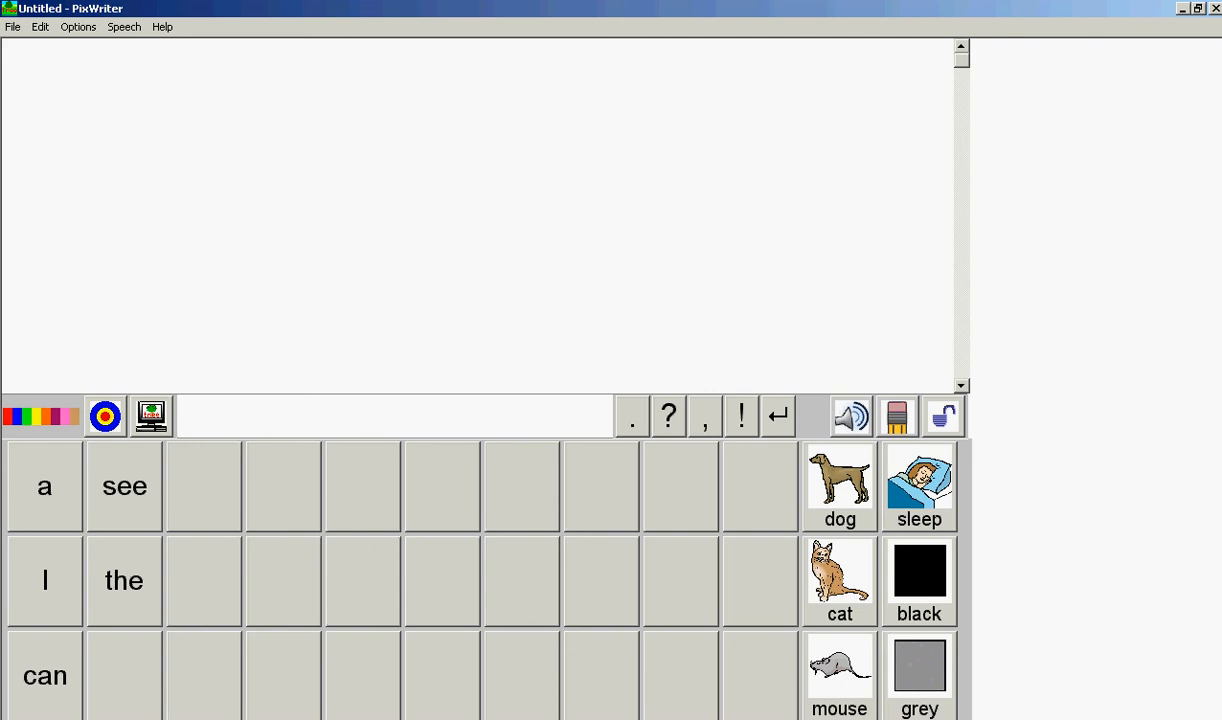
Write the sentence "I can see the black dog." from the word bank and have it read aloud
click(45, 581)
click(45, 676)
click(125, 486)
click(124, 581)
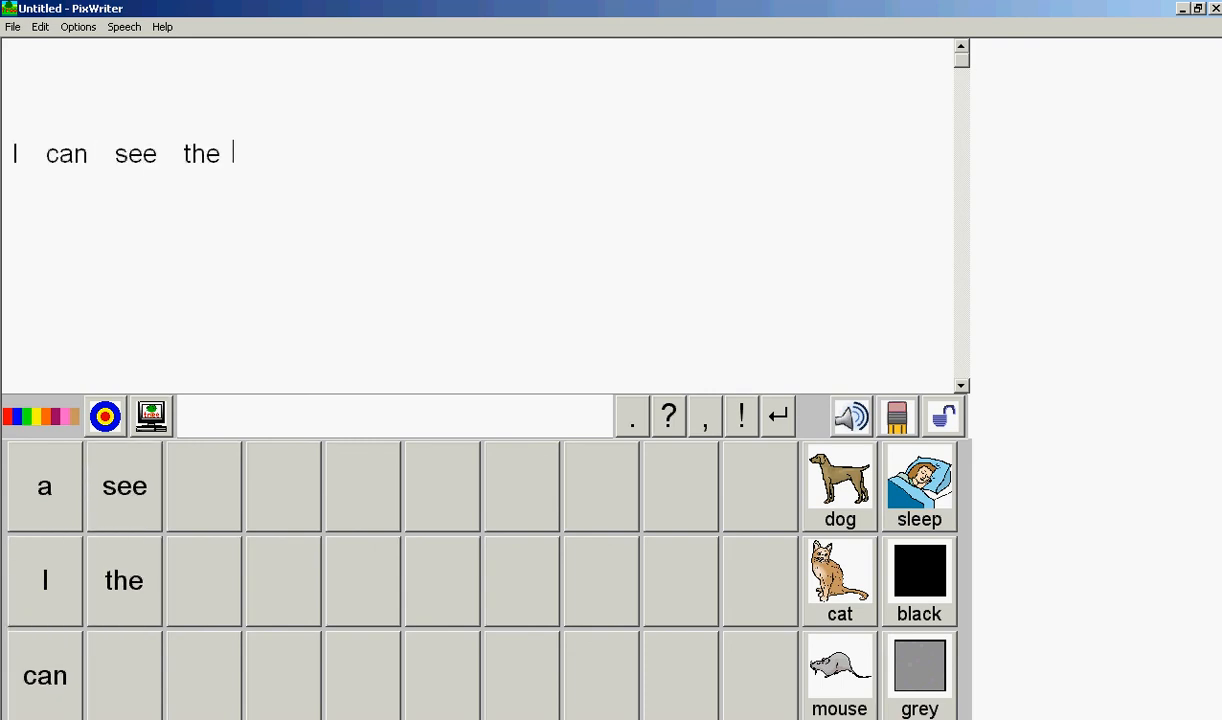
click(920, 580)
click(840, 485)
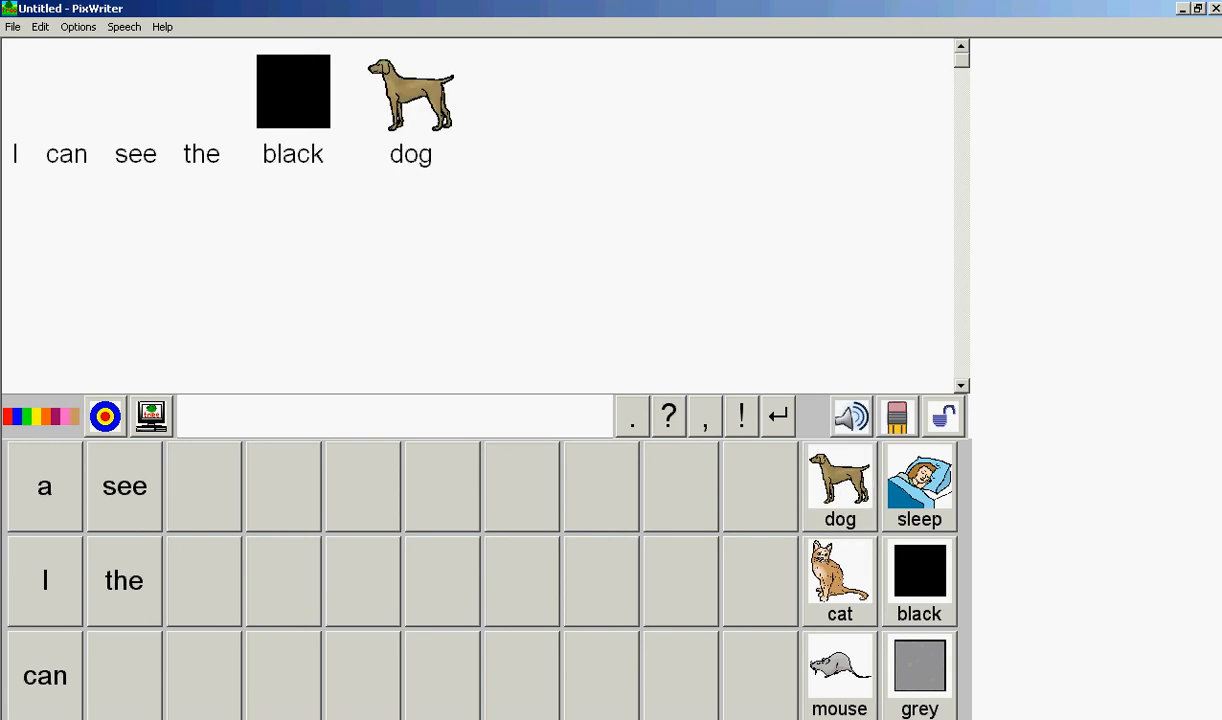
click(633, 416)
click(852, 417)
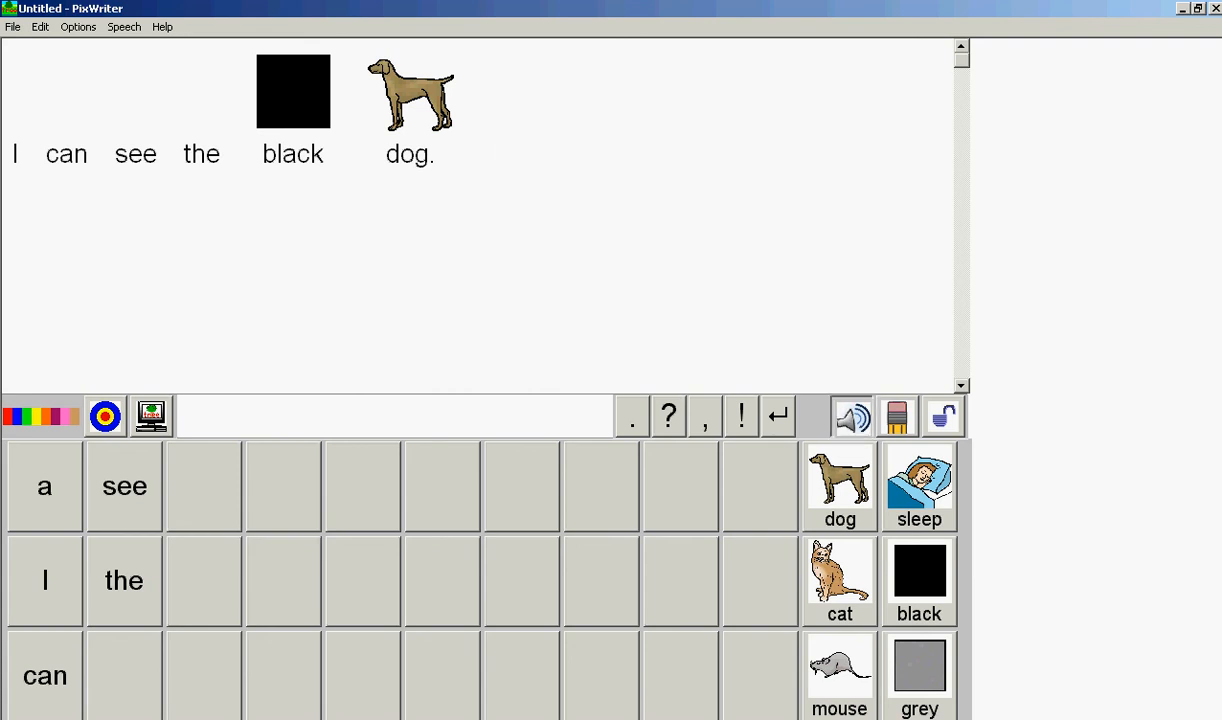